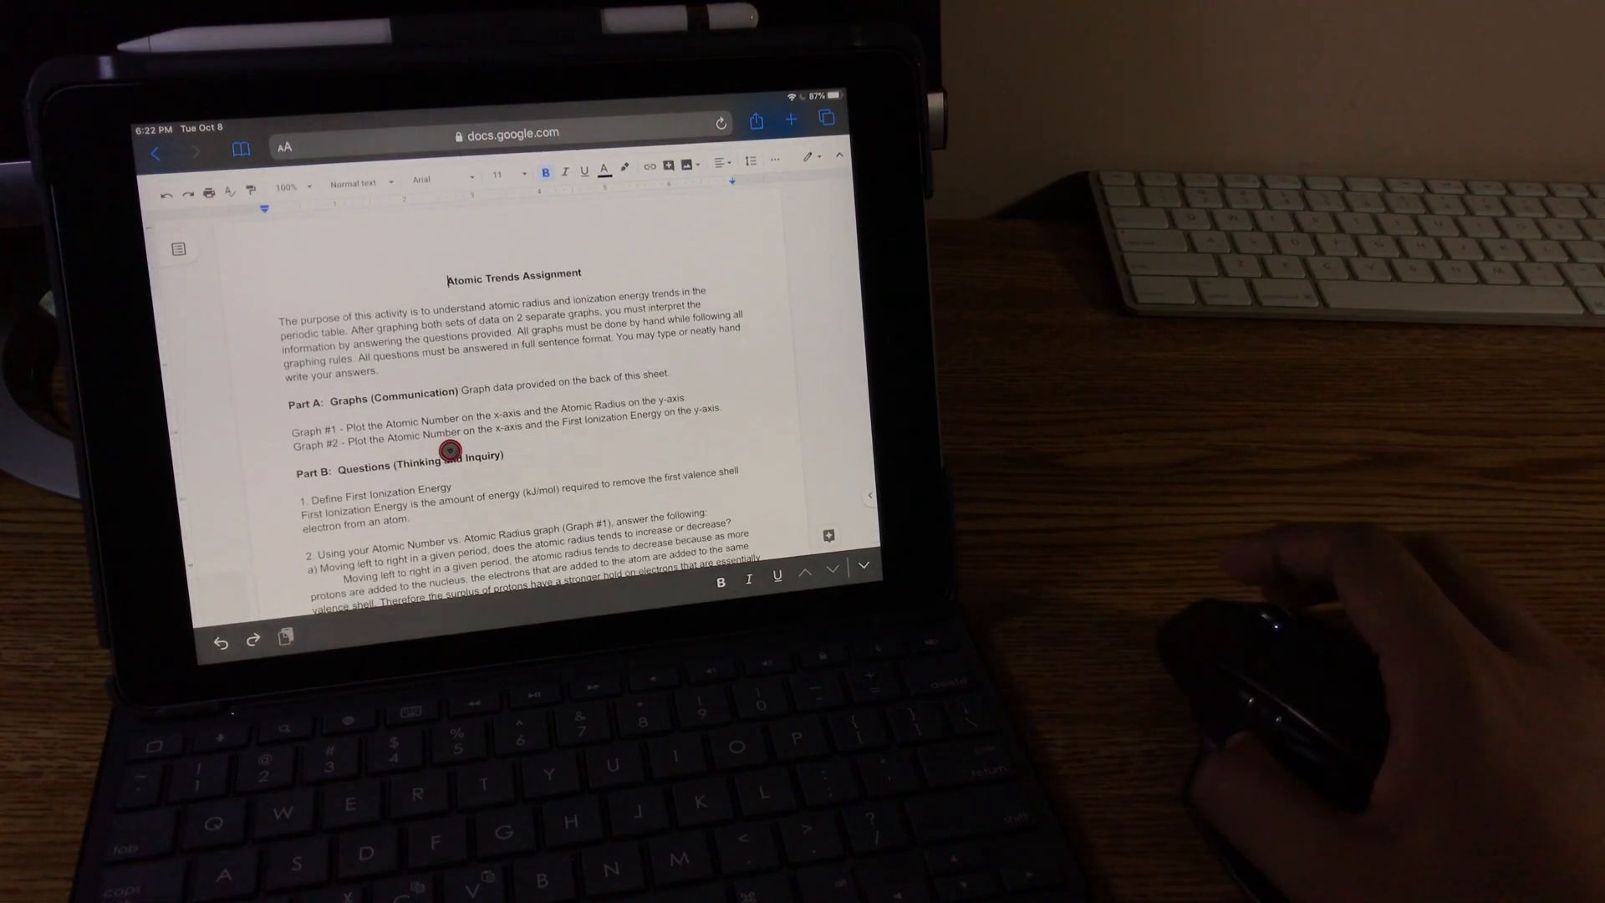
scroll(447, 447, "down", 4)
scroll(465, 401, "down", 4)
scroll(475, 370, "down", 2)
scroll(476, 370, "down", 3)
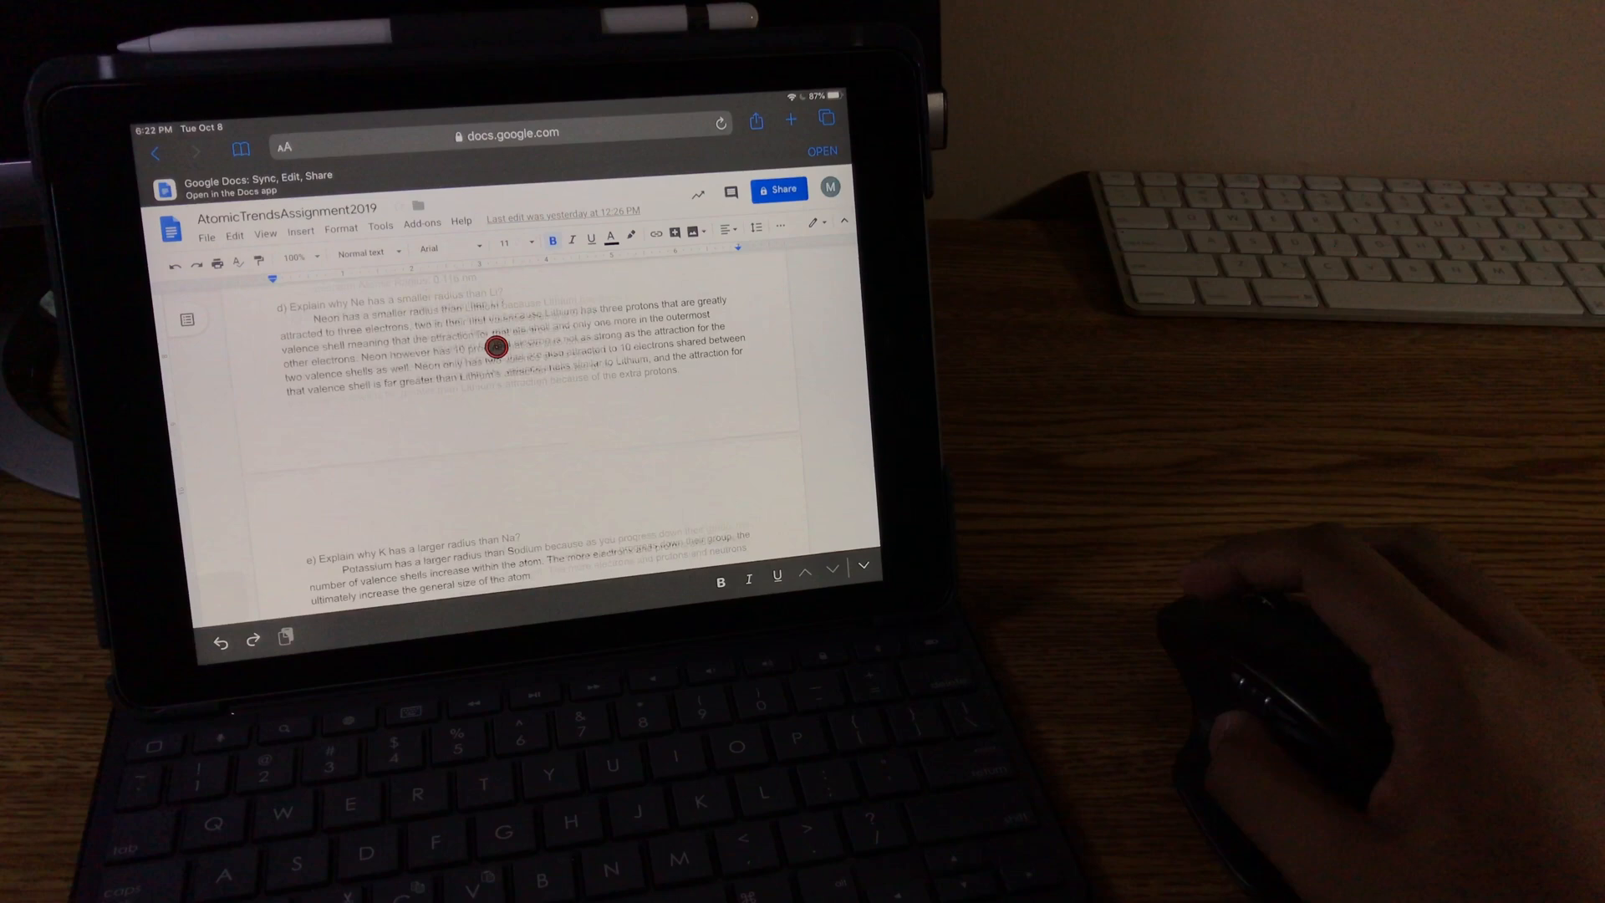
scroll(483, 352, "down", 3)
scroll(490, 334, "down", 2)
scroll(490, 333, "down", 3)
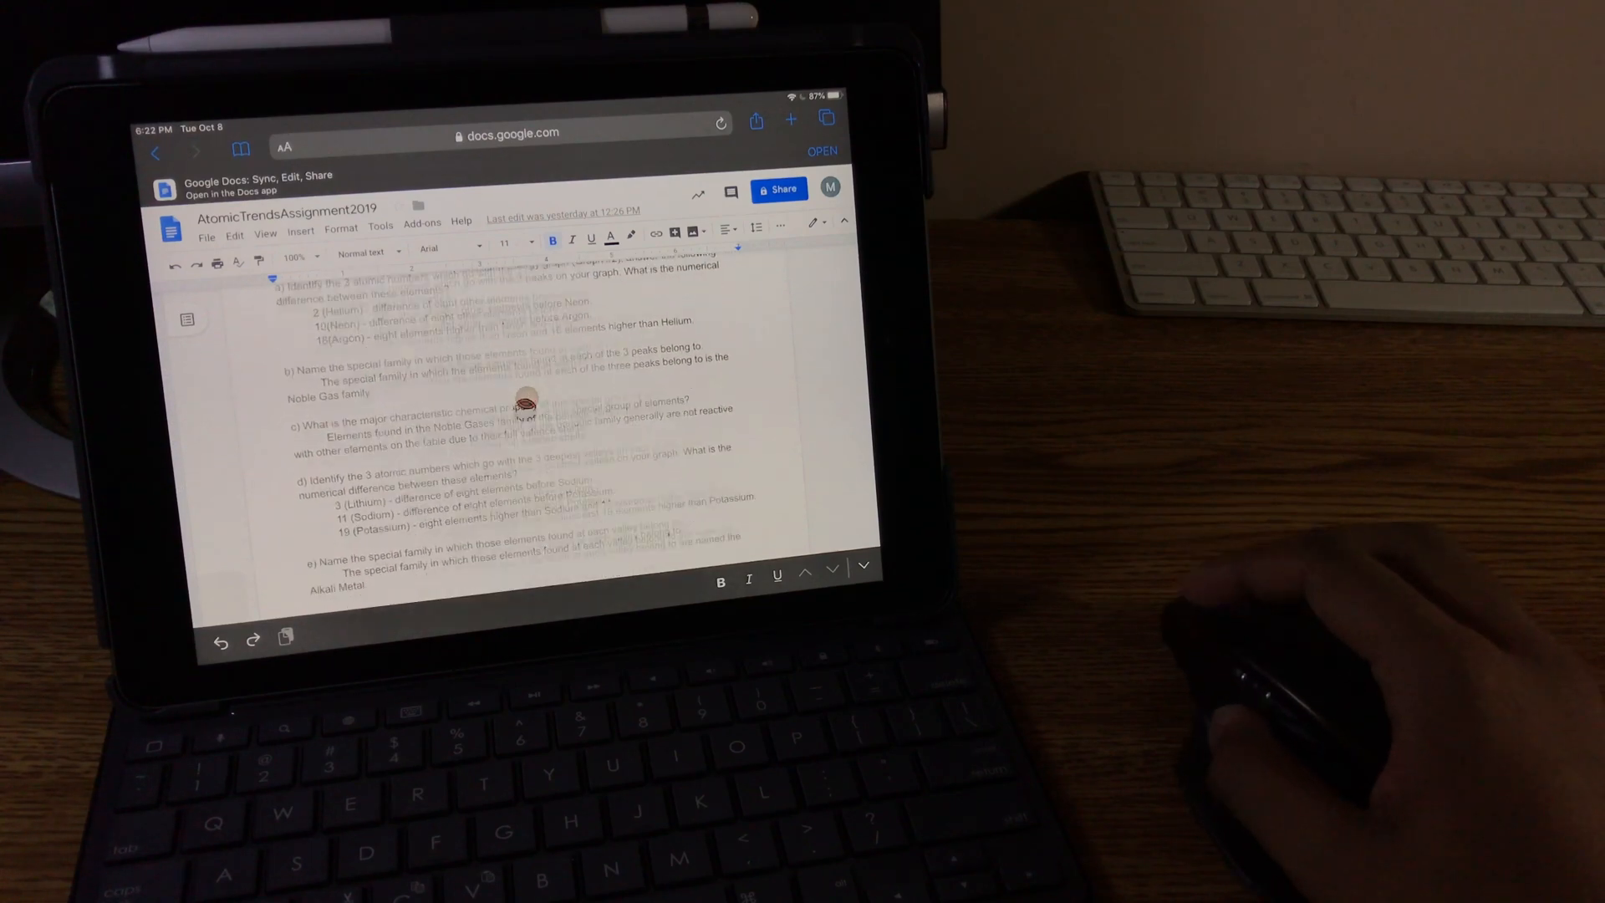
scroll(502, 357, "down", 3)
scroll(540, 390, "down", 2)
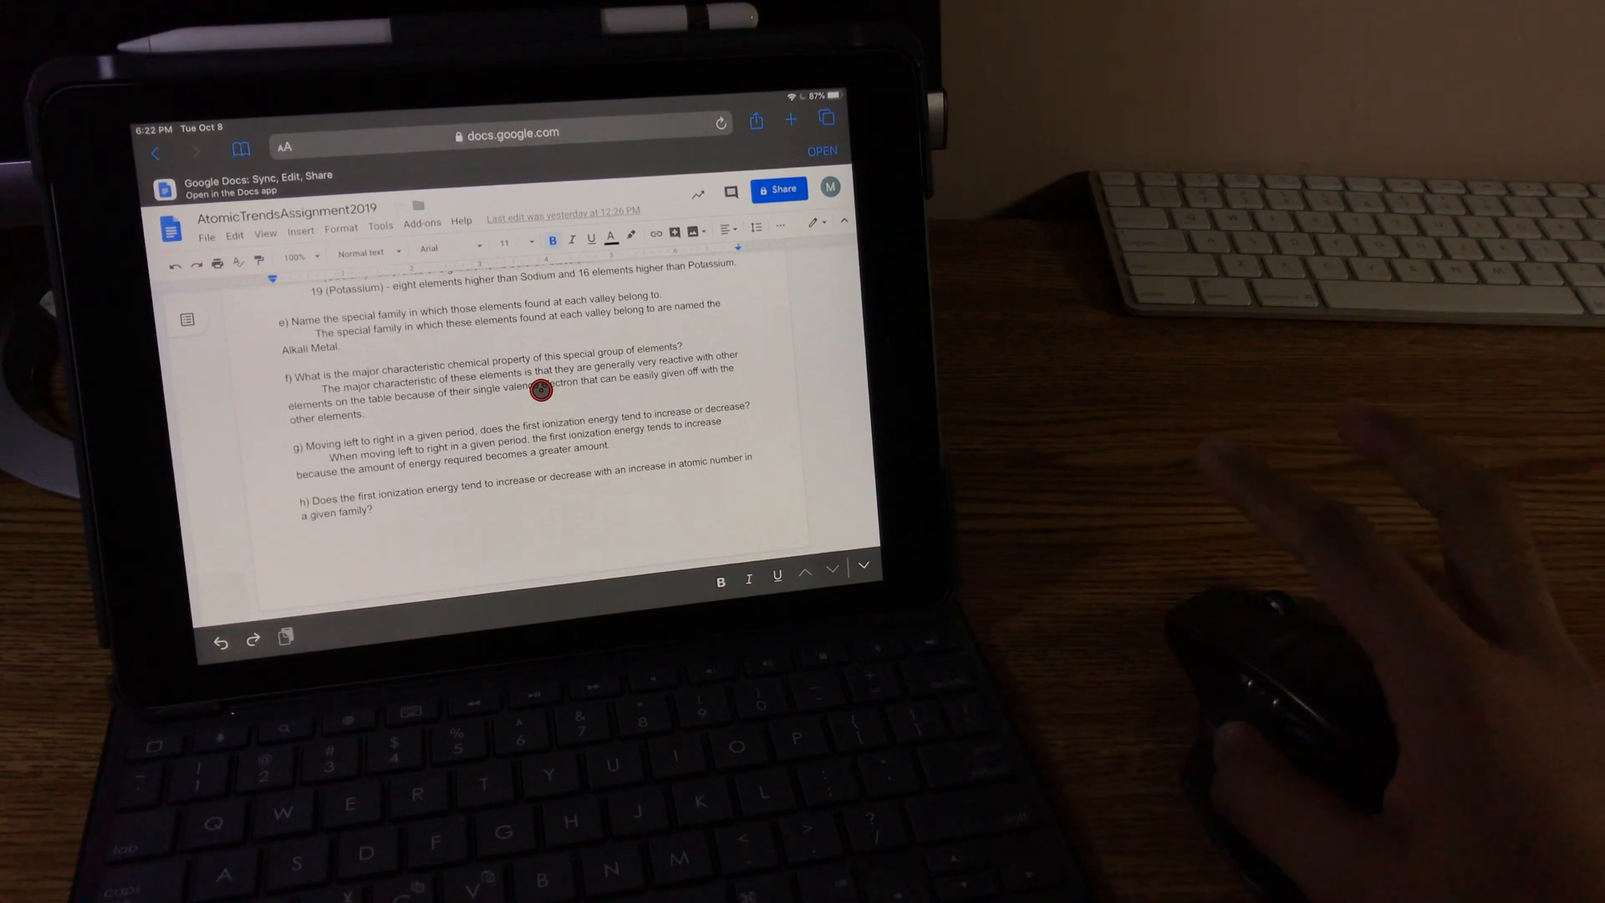
scroll(567, 388, "up", 3)
scroll(577, 377, "up", 3)
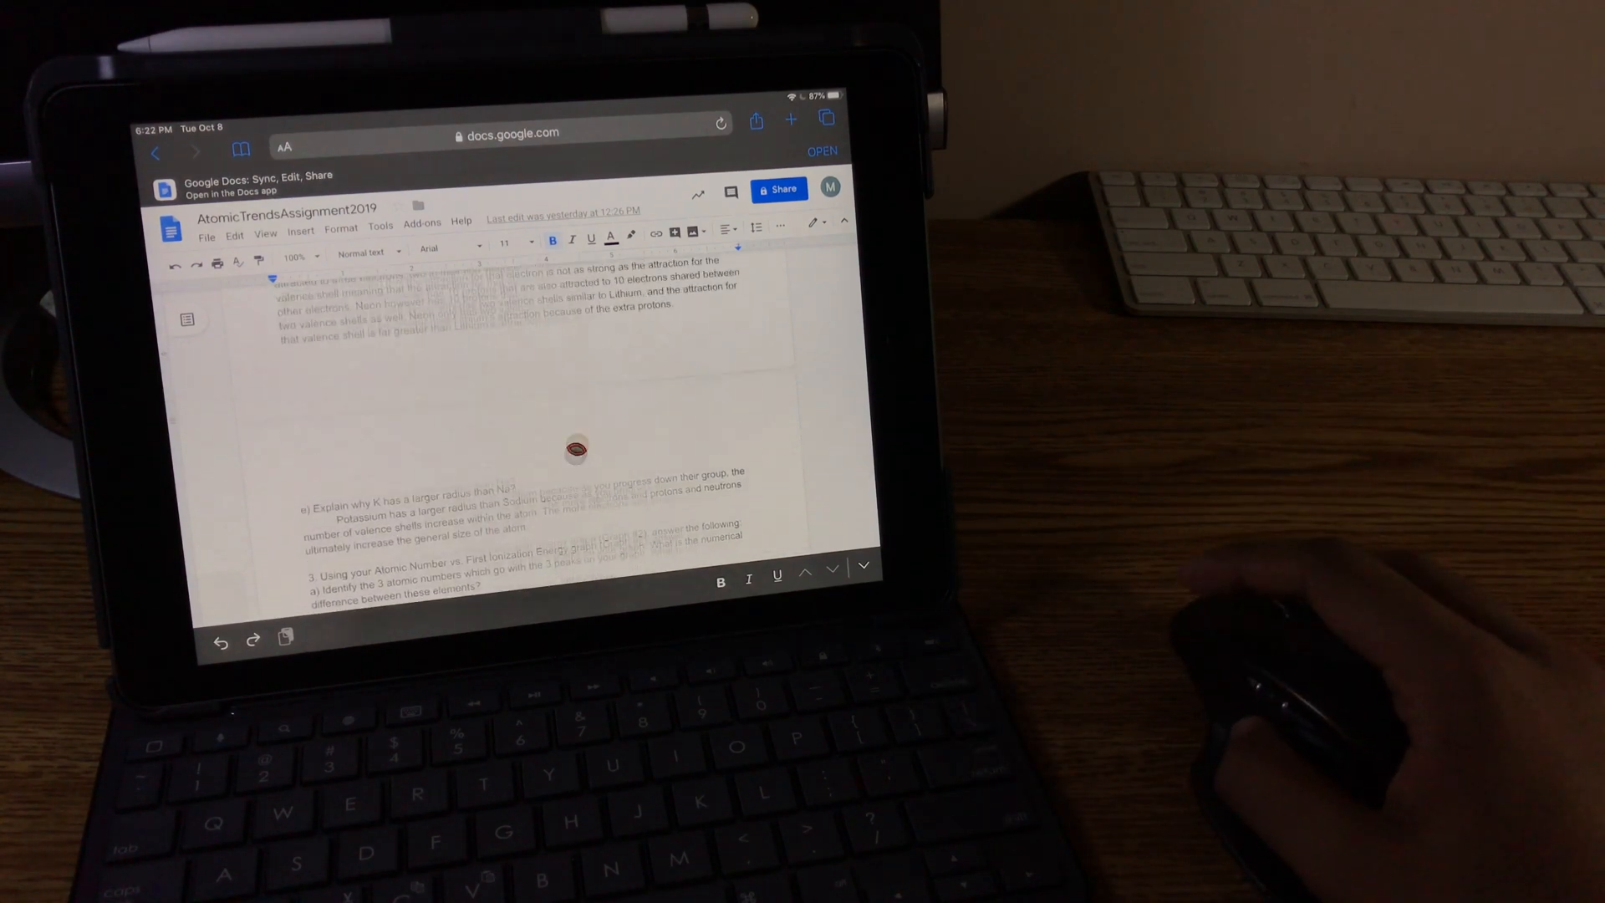
scroll(602, 339, "up", 3)
scroll(628, 314, "up", 2)
scroll(630, 311, "up", 4)
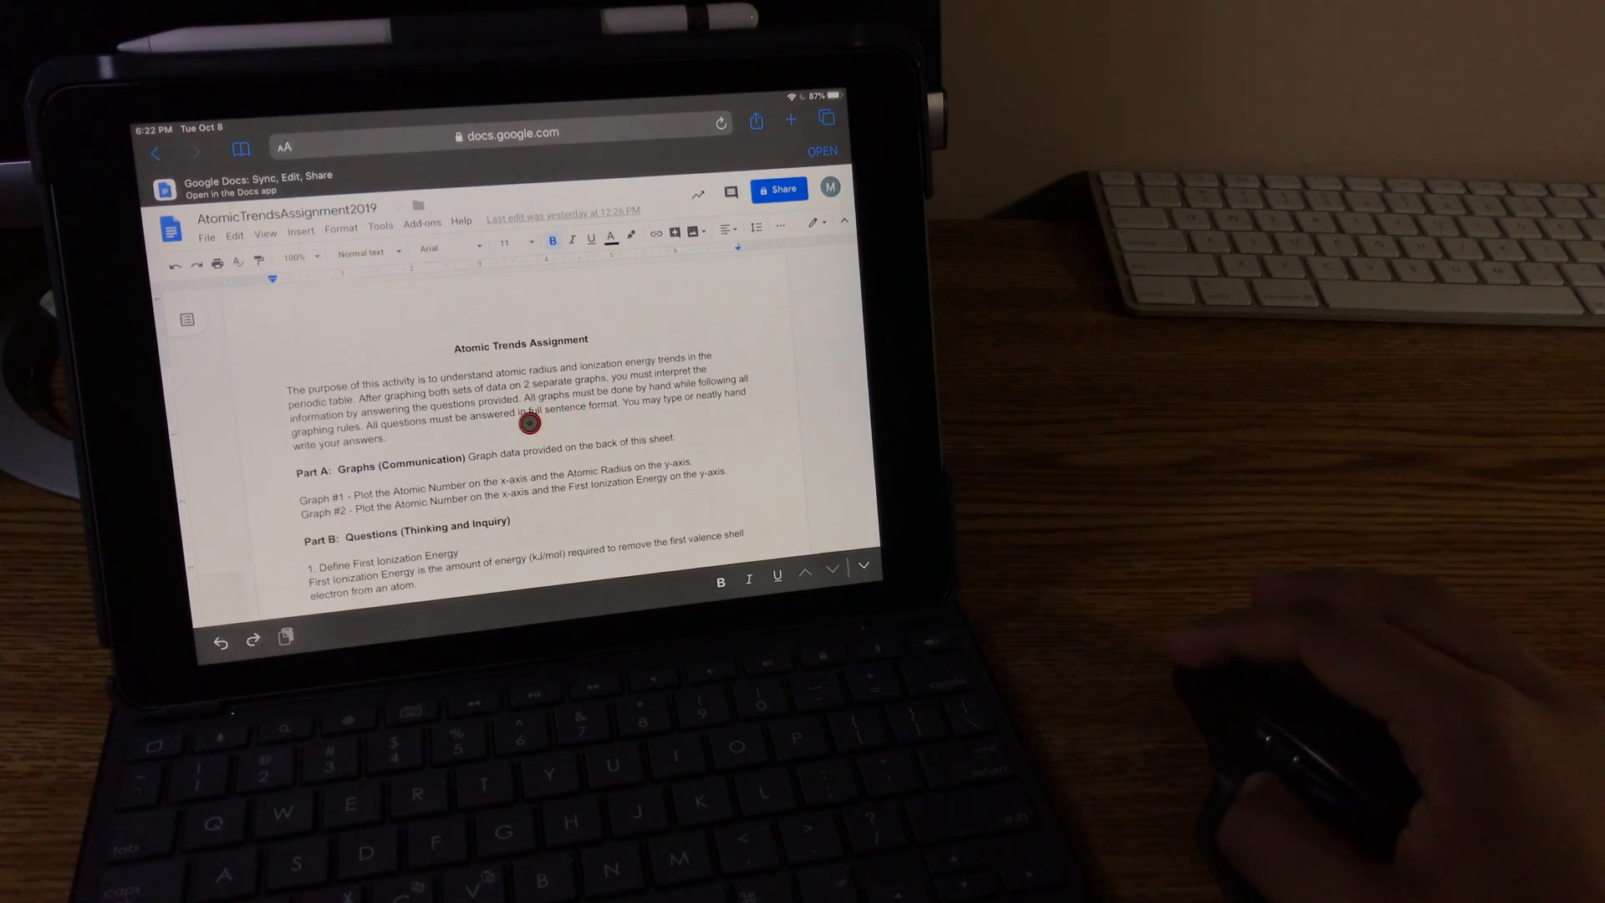
scroll(575, 422, "down", 4)
scroll(627, 364, "down", 4)
scroll(640, 344, "down", 3)
scroll(628, 358, "down", 3)
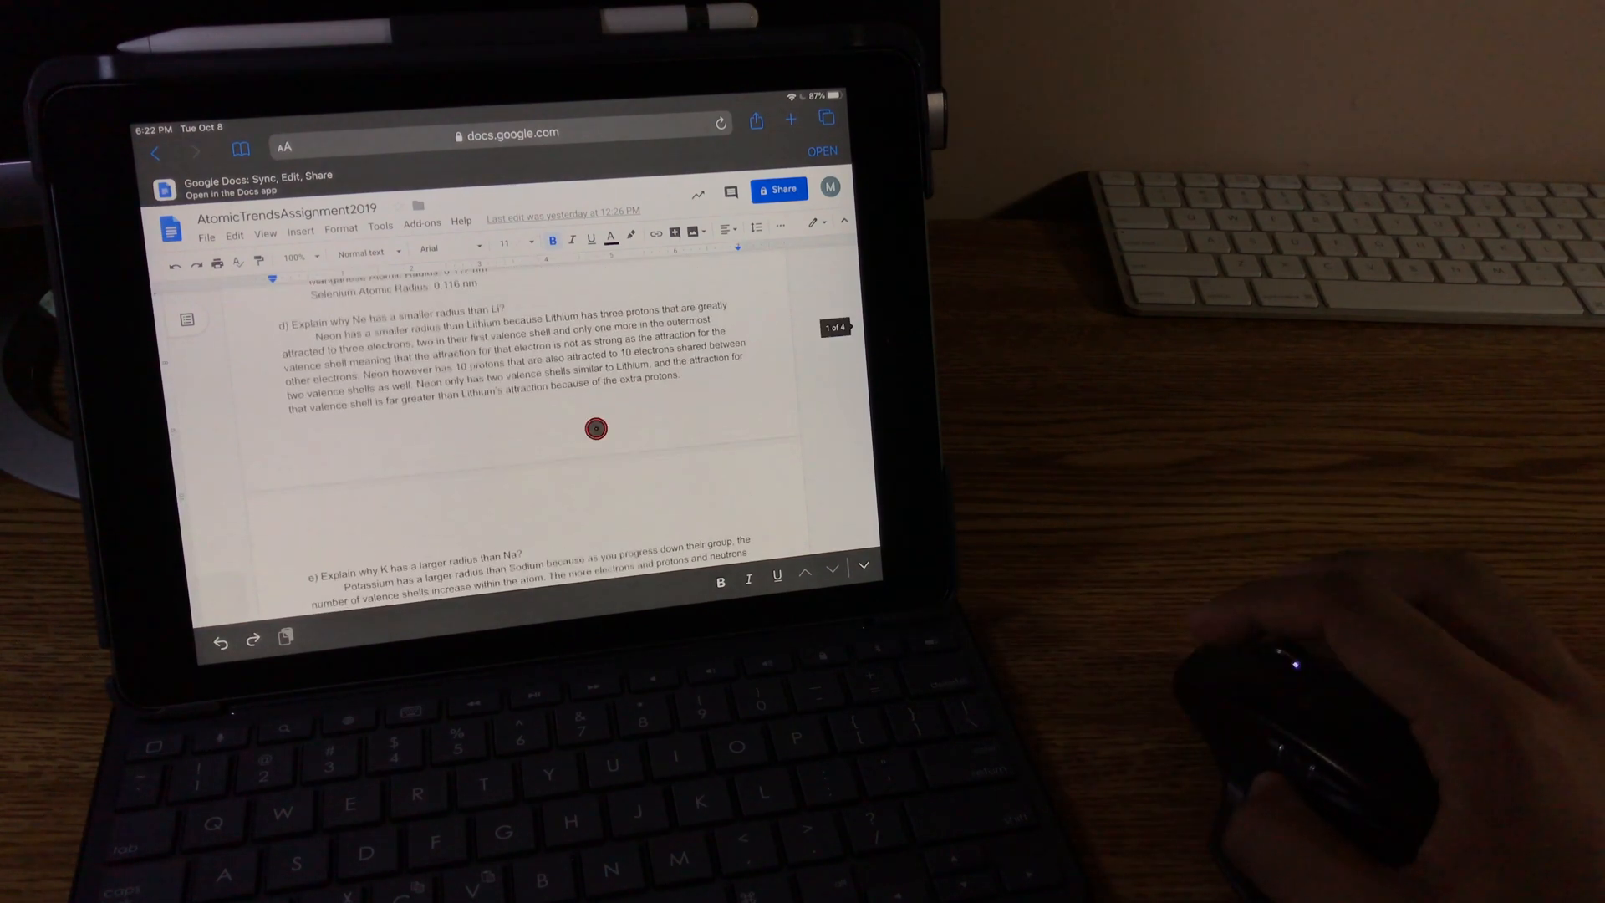
scroll(608, 369, "down", 3)
scroll(607, 369, "up", 3)
scroll(540, 402, "up", 3)
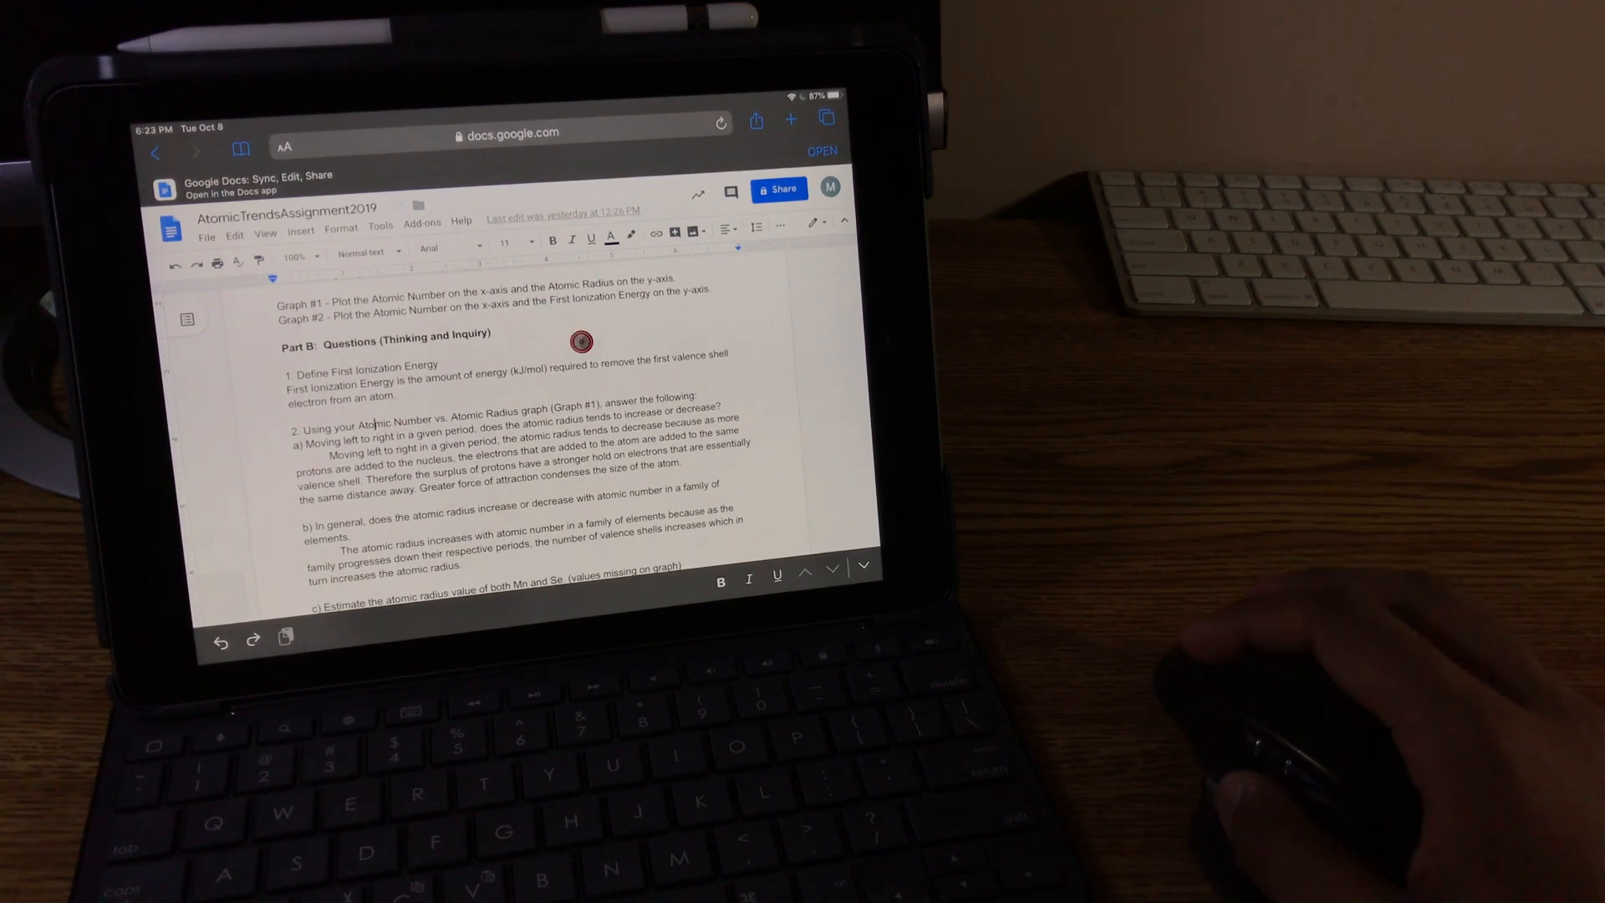
scroll(467, 397, "up", 4)
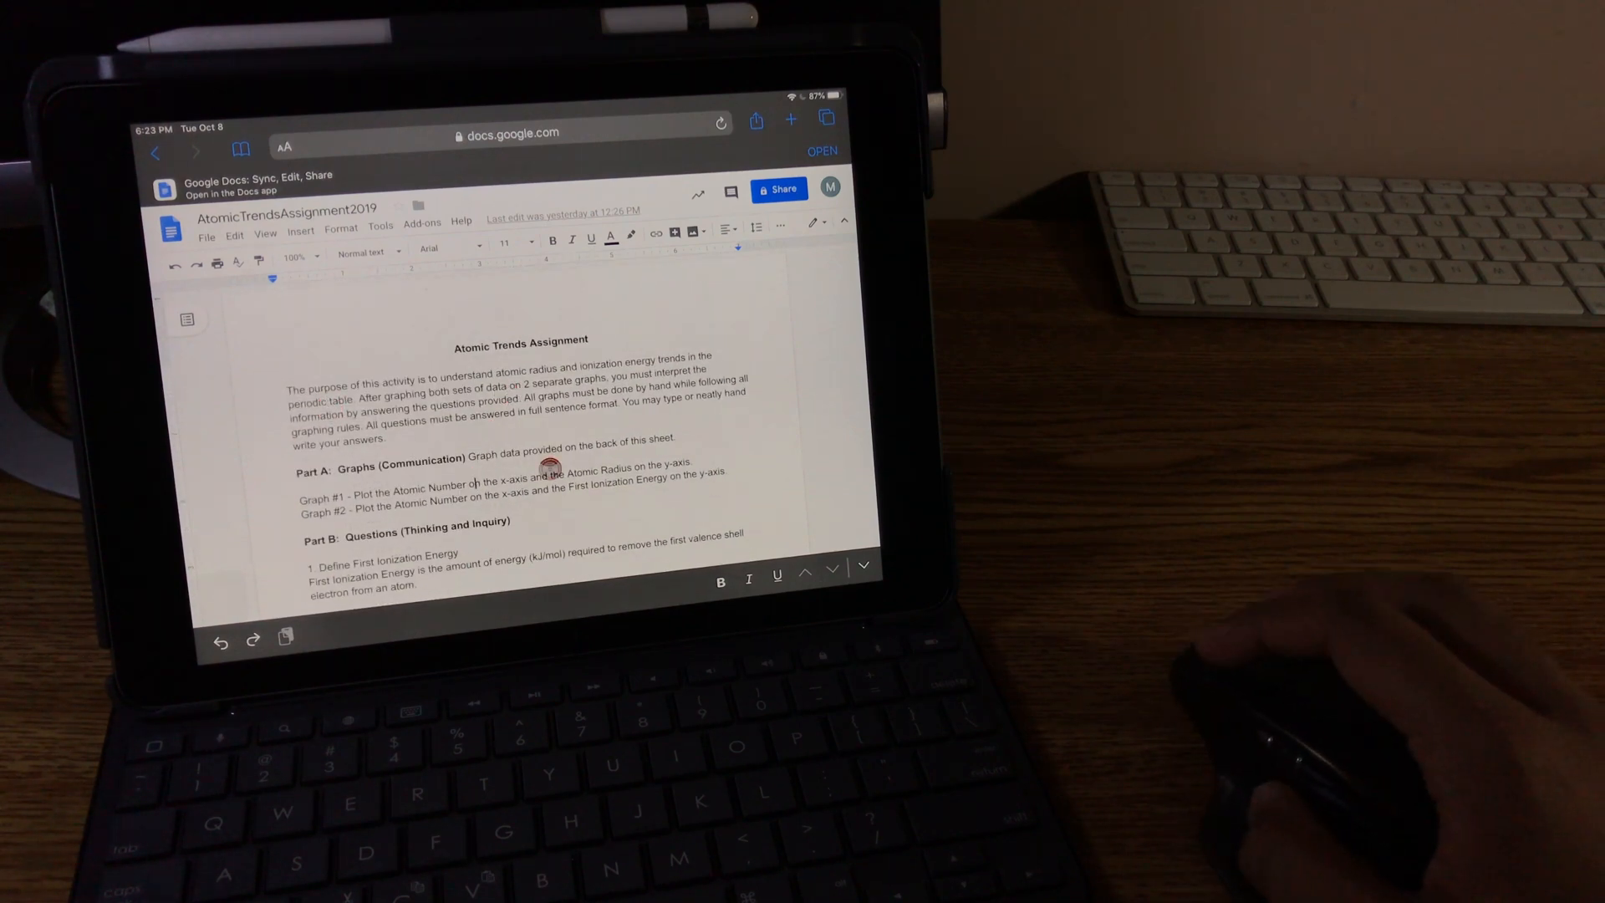
scroll(477, 480, "down", 6)
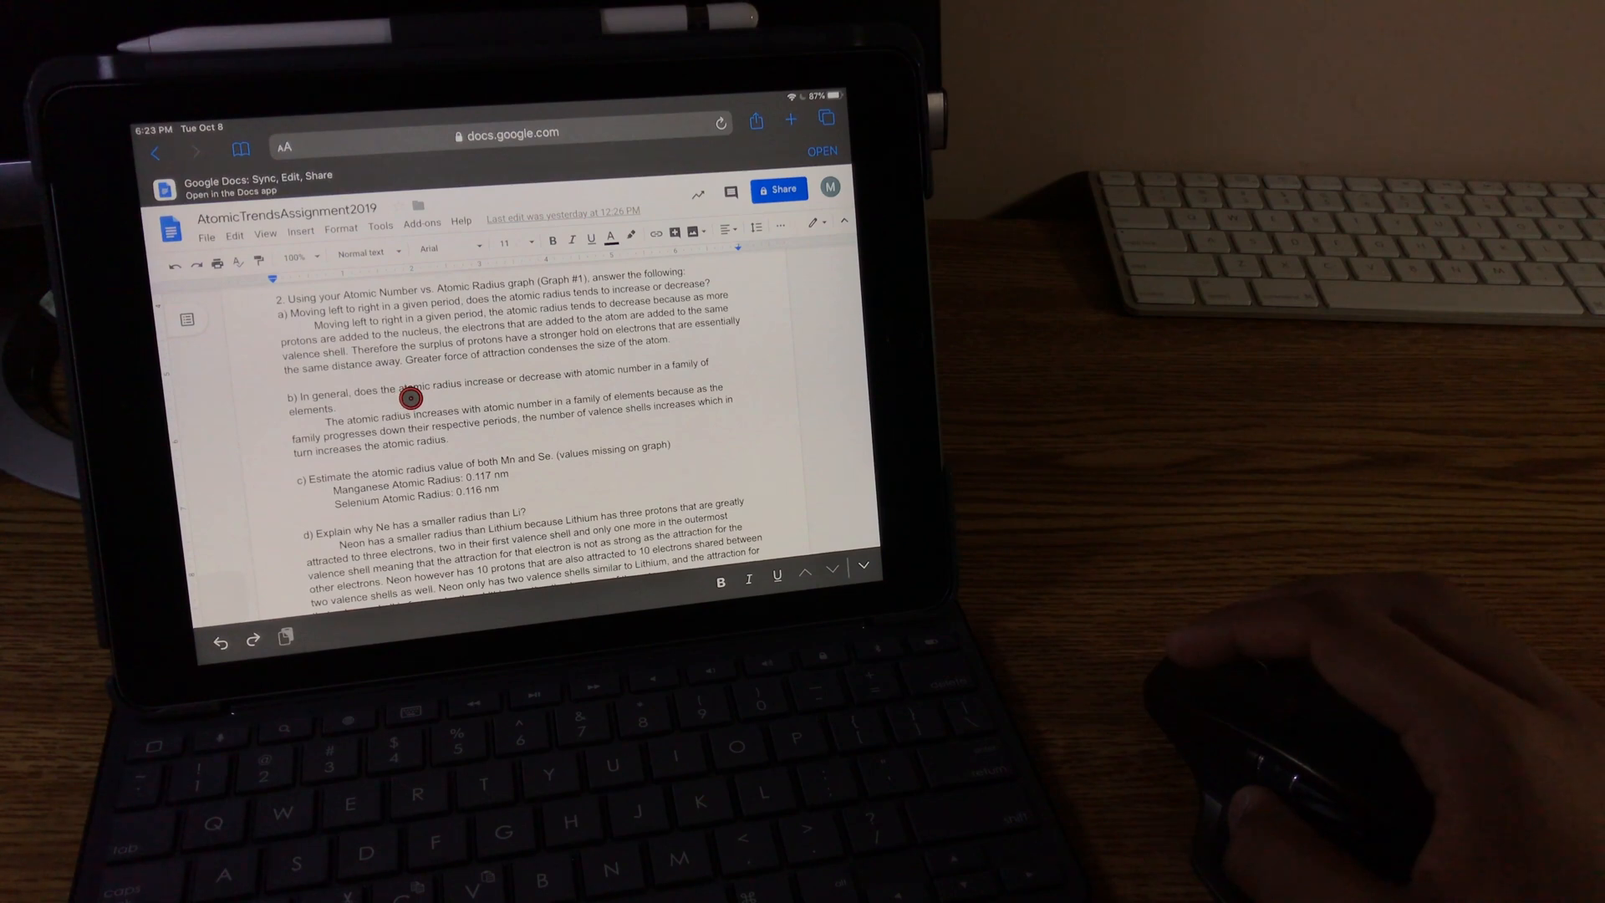
scroll(502, 352, "down", 8)
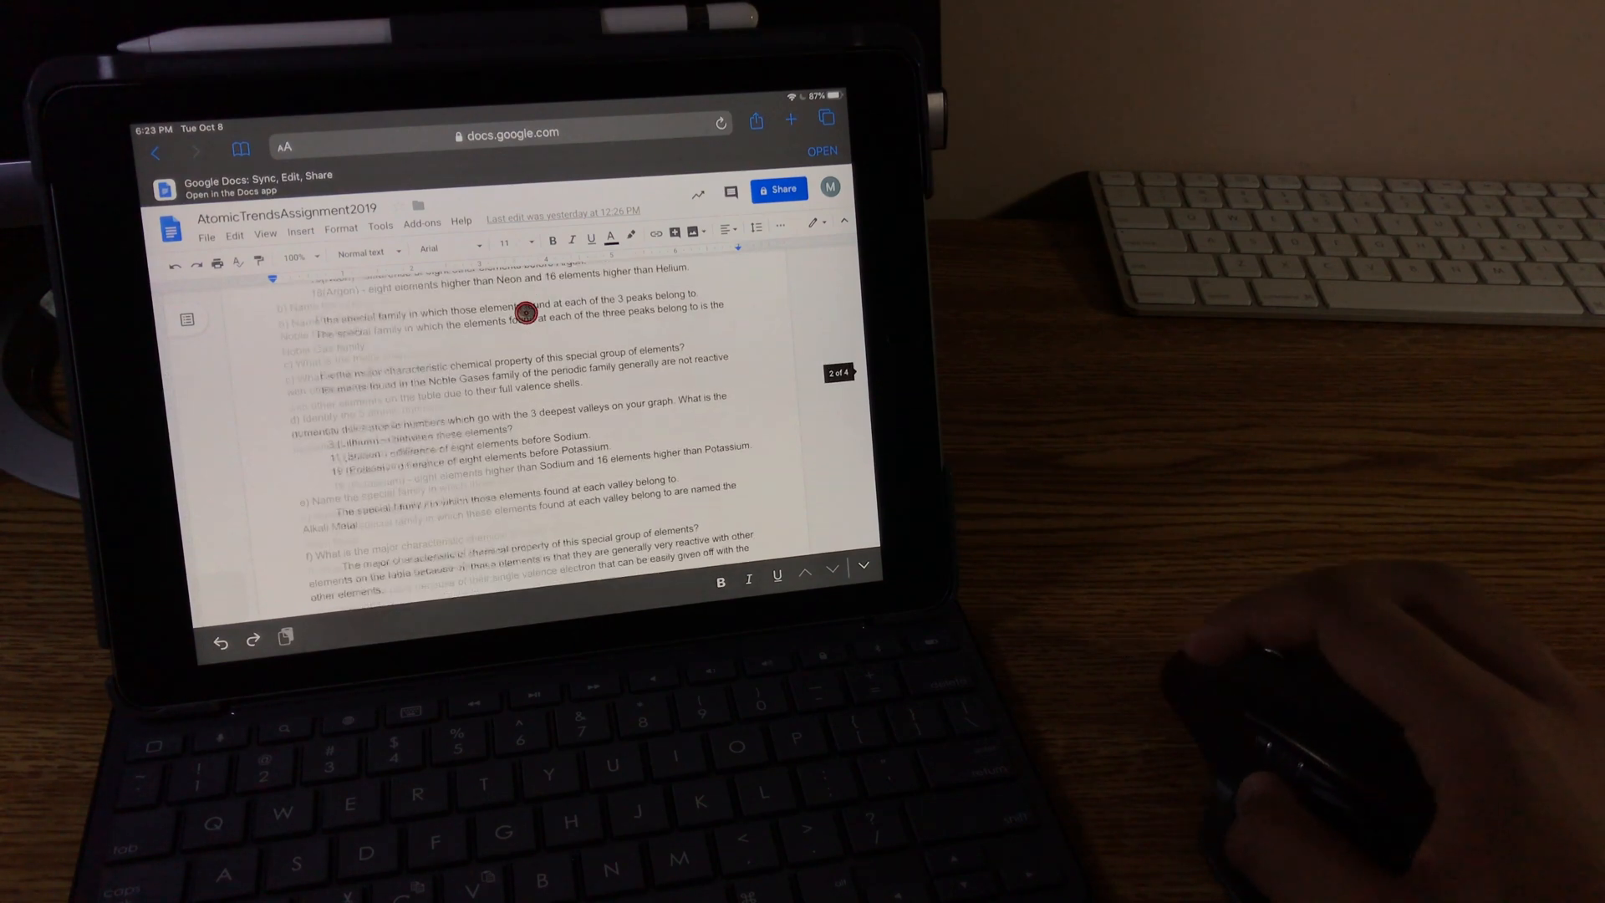
scroll(525, 313, "down", 6)
scroll(526, 373, "down", 4)
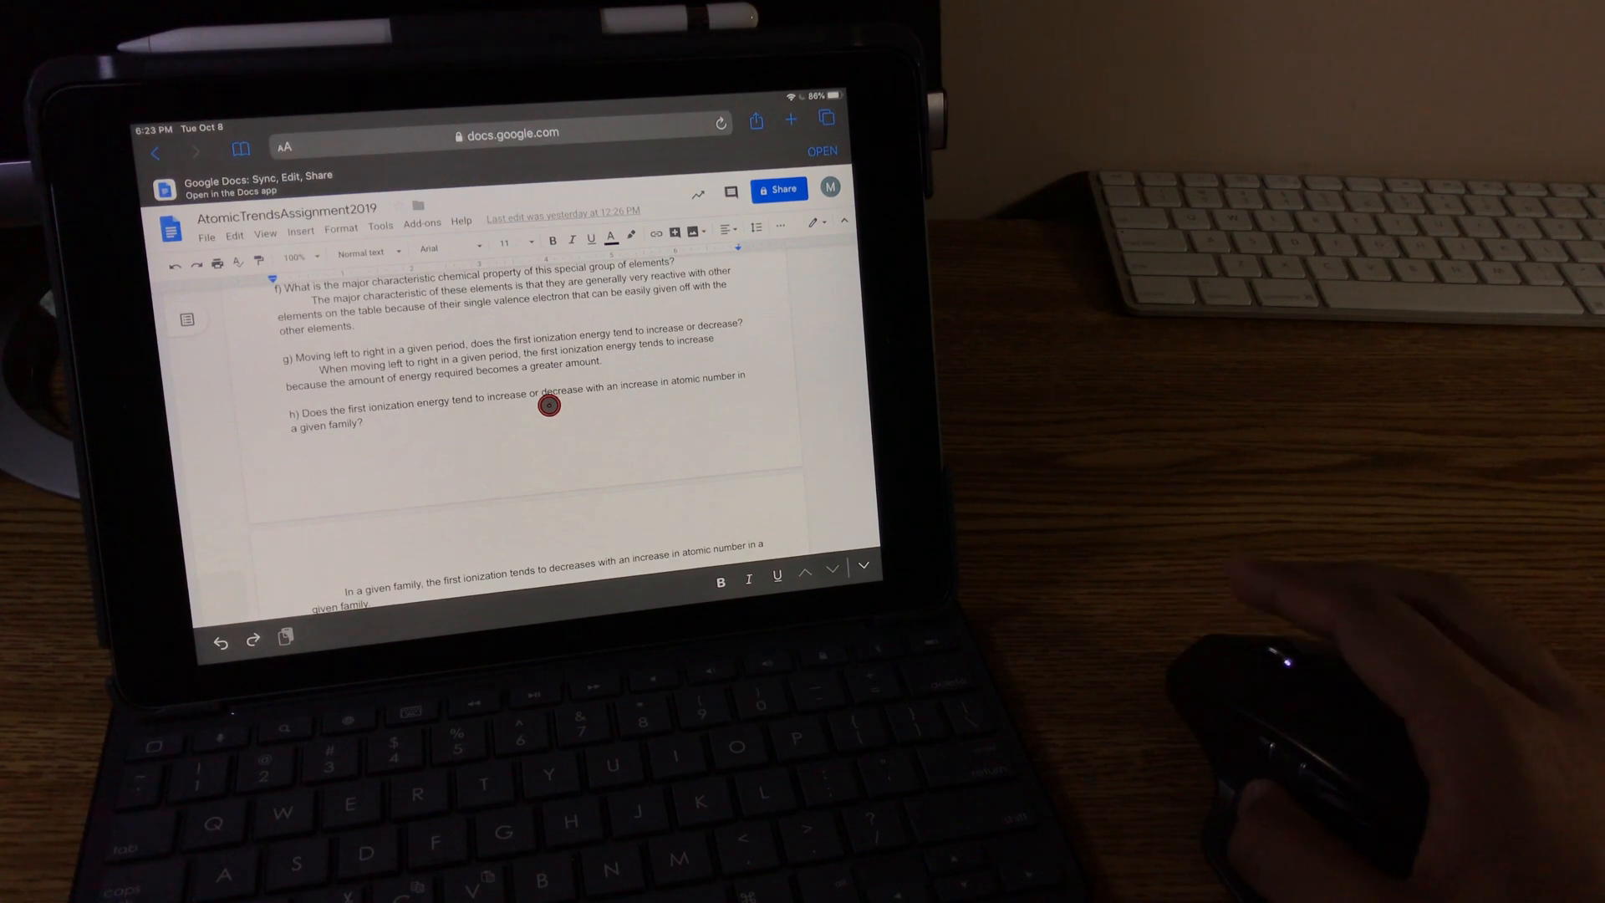
Switch from the Google Docs assignment over to the Chapter 3 notes in GoodNotes.
key("super+Tab")
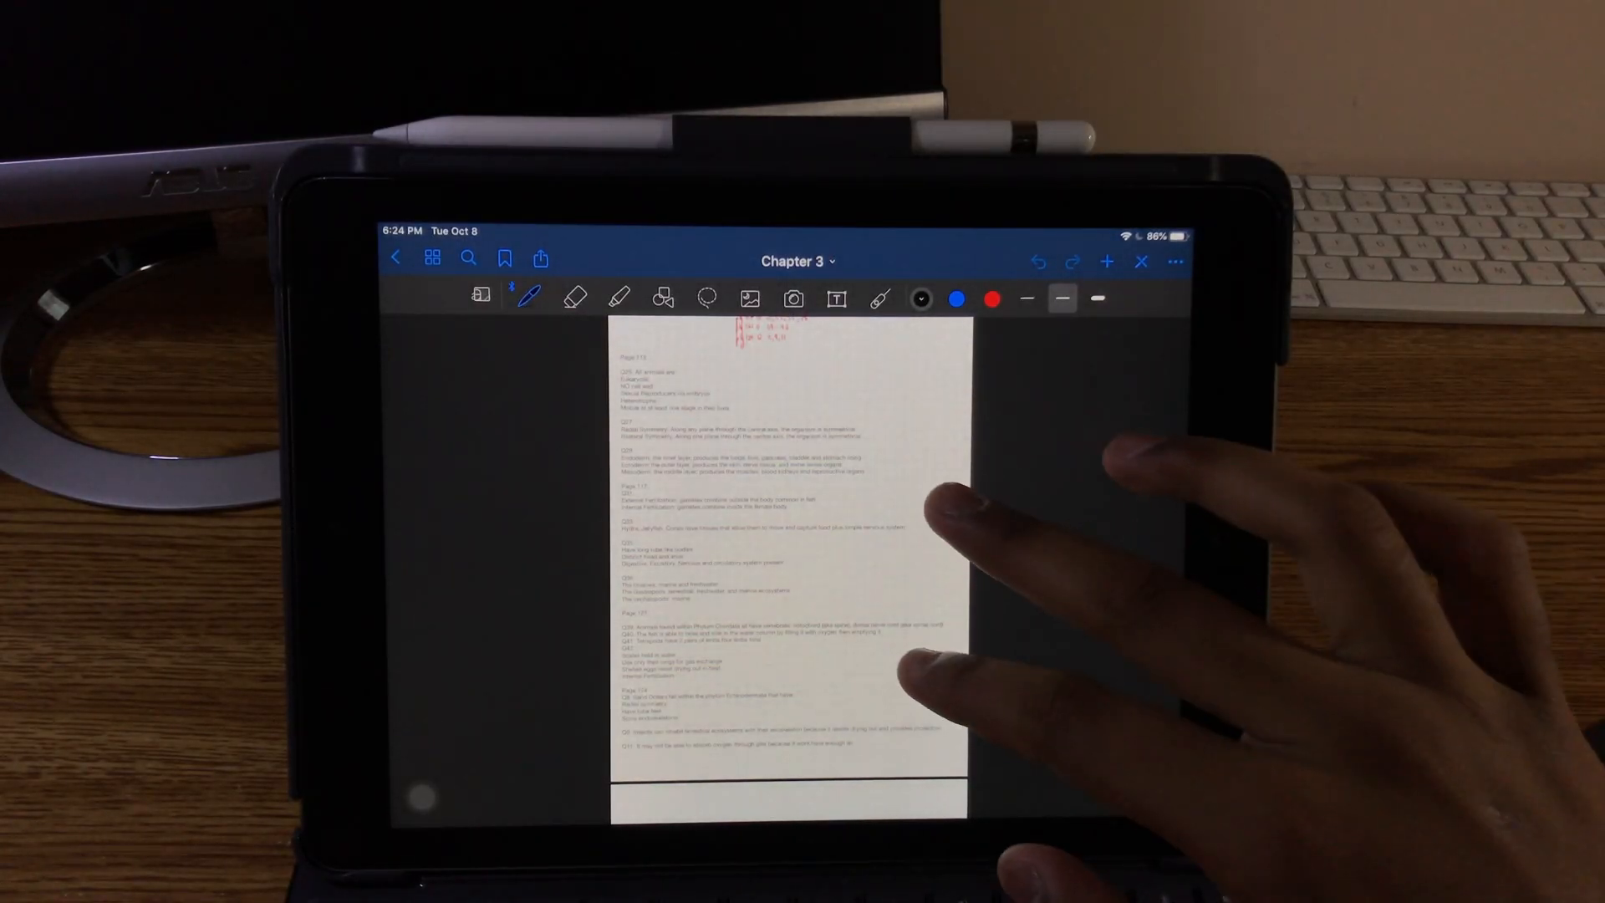
scroll(953, 564, "up", 5)
scroll(953, 526, "up", 3)
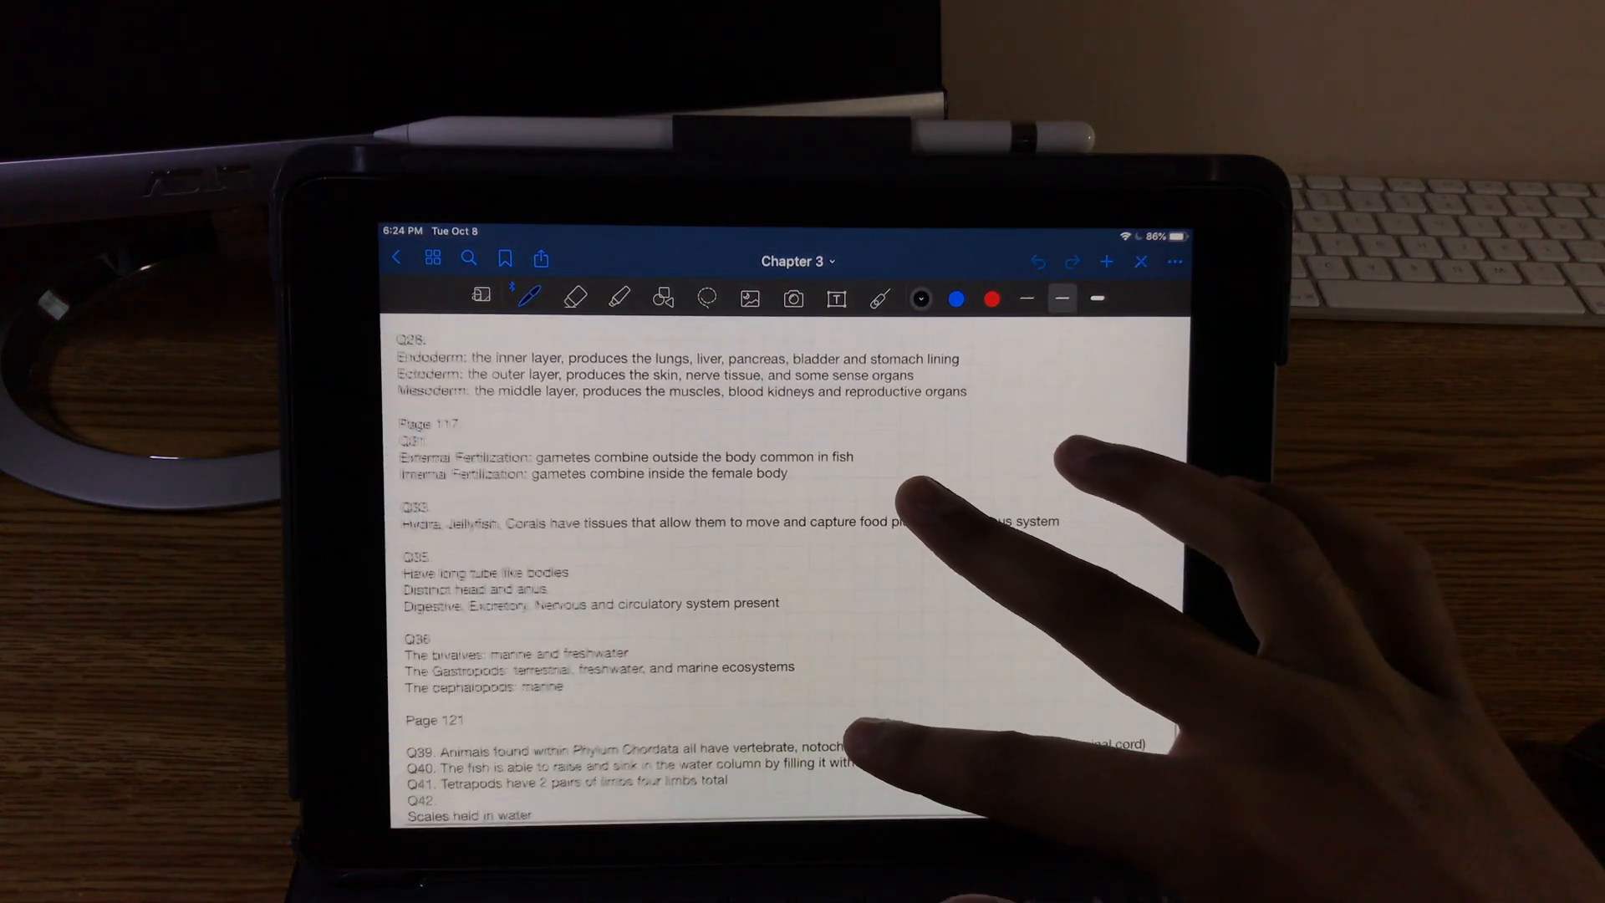
scroll(896, 473, "up", 8)
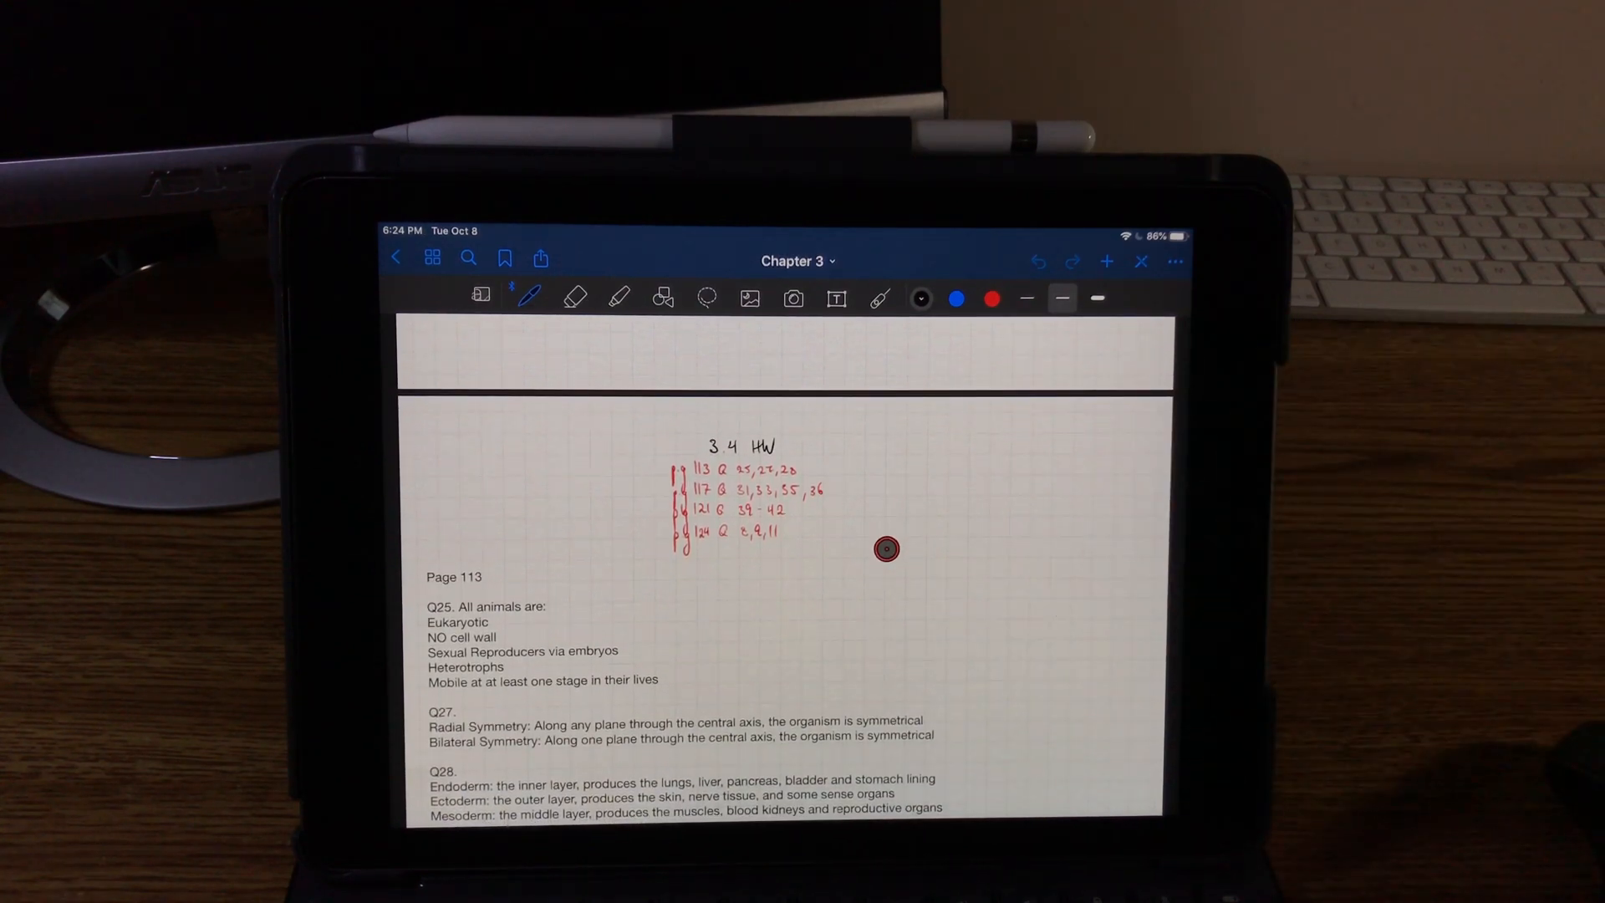
scroll(871, 668, "down", 5)
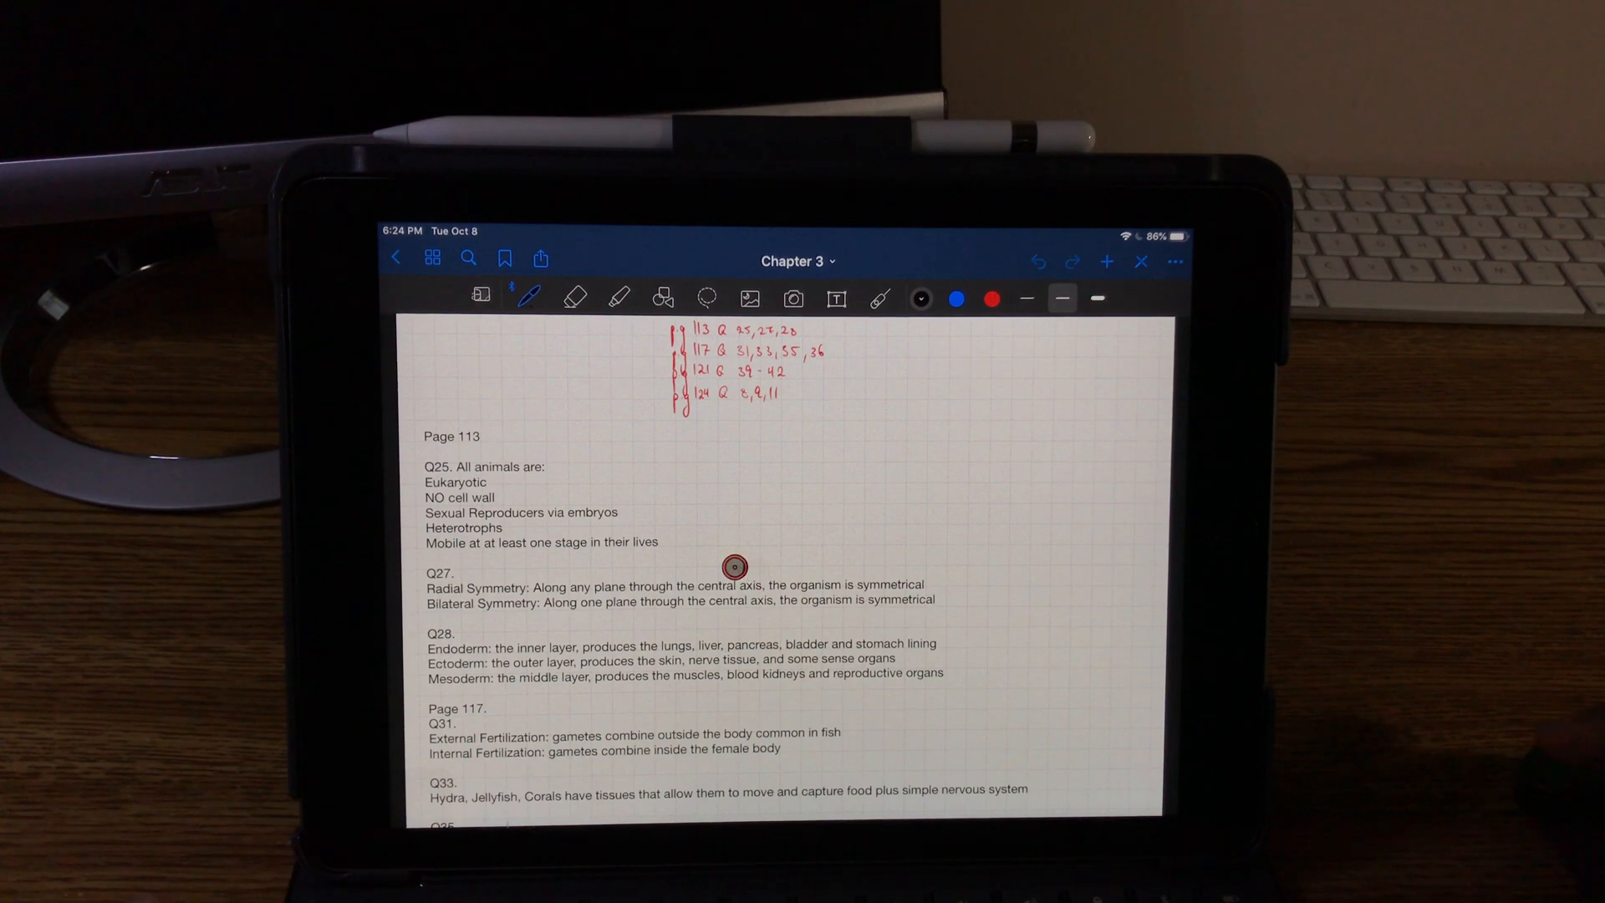
scroll(663, 667, "up", 5)
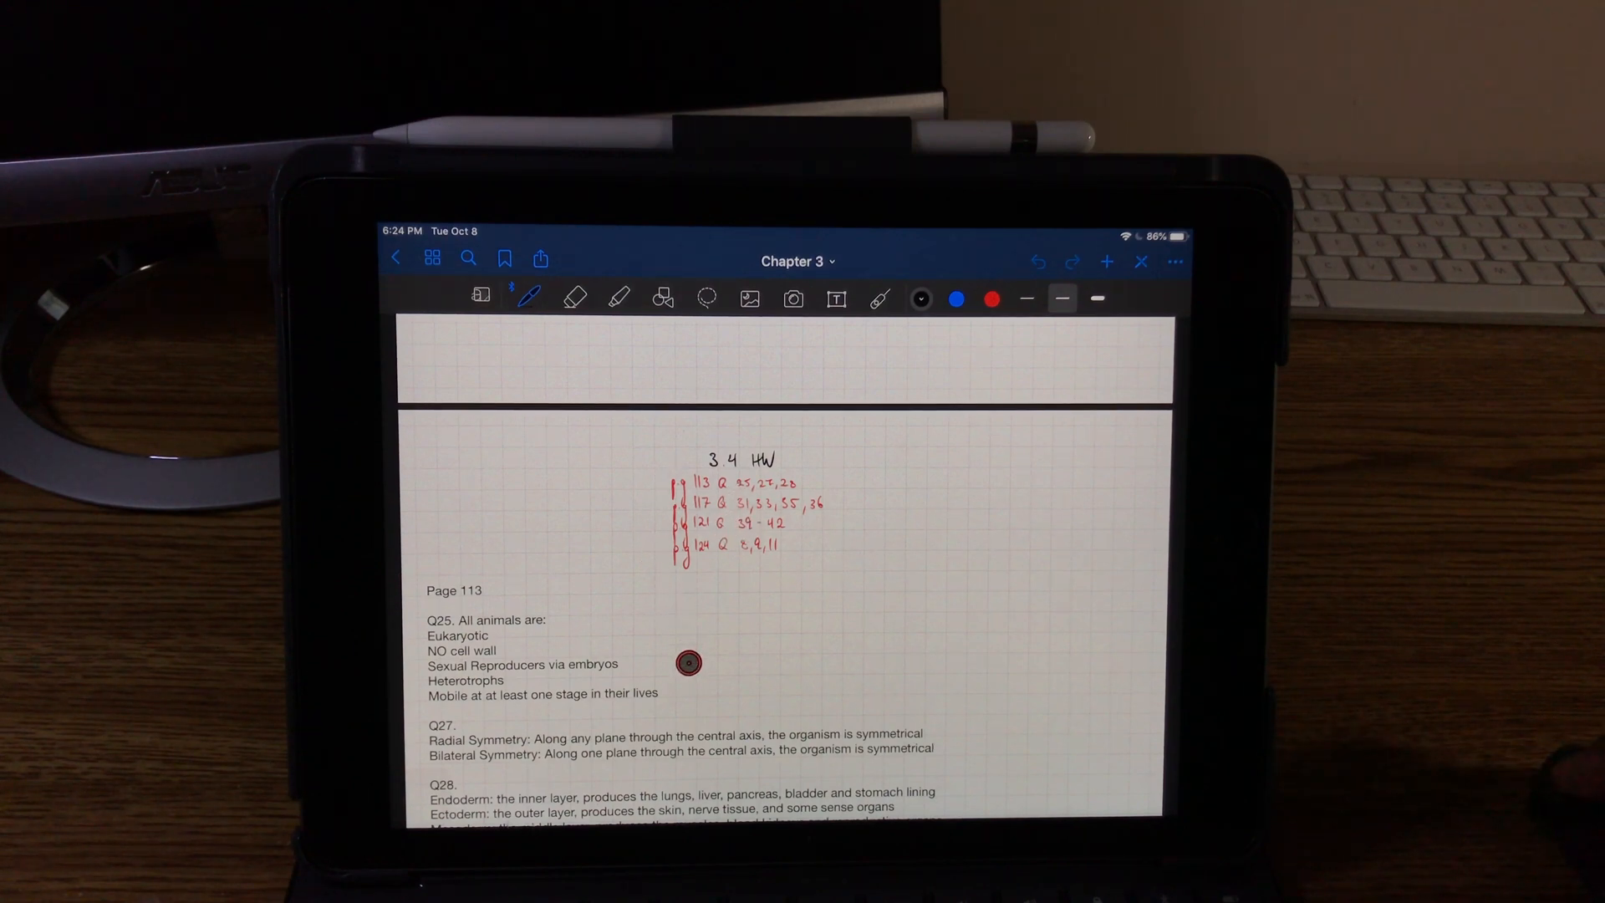
scroll(595, 677, "down", 6)
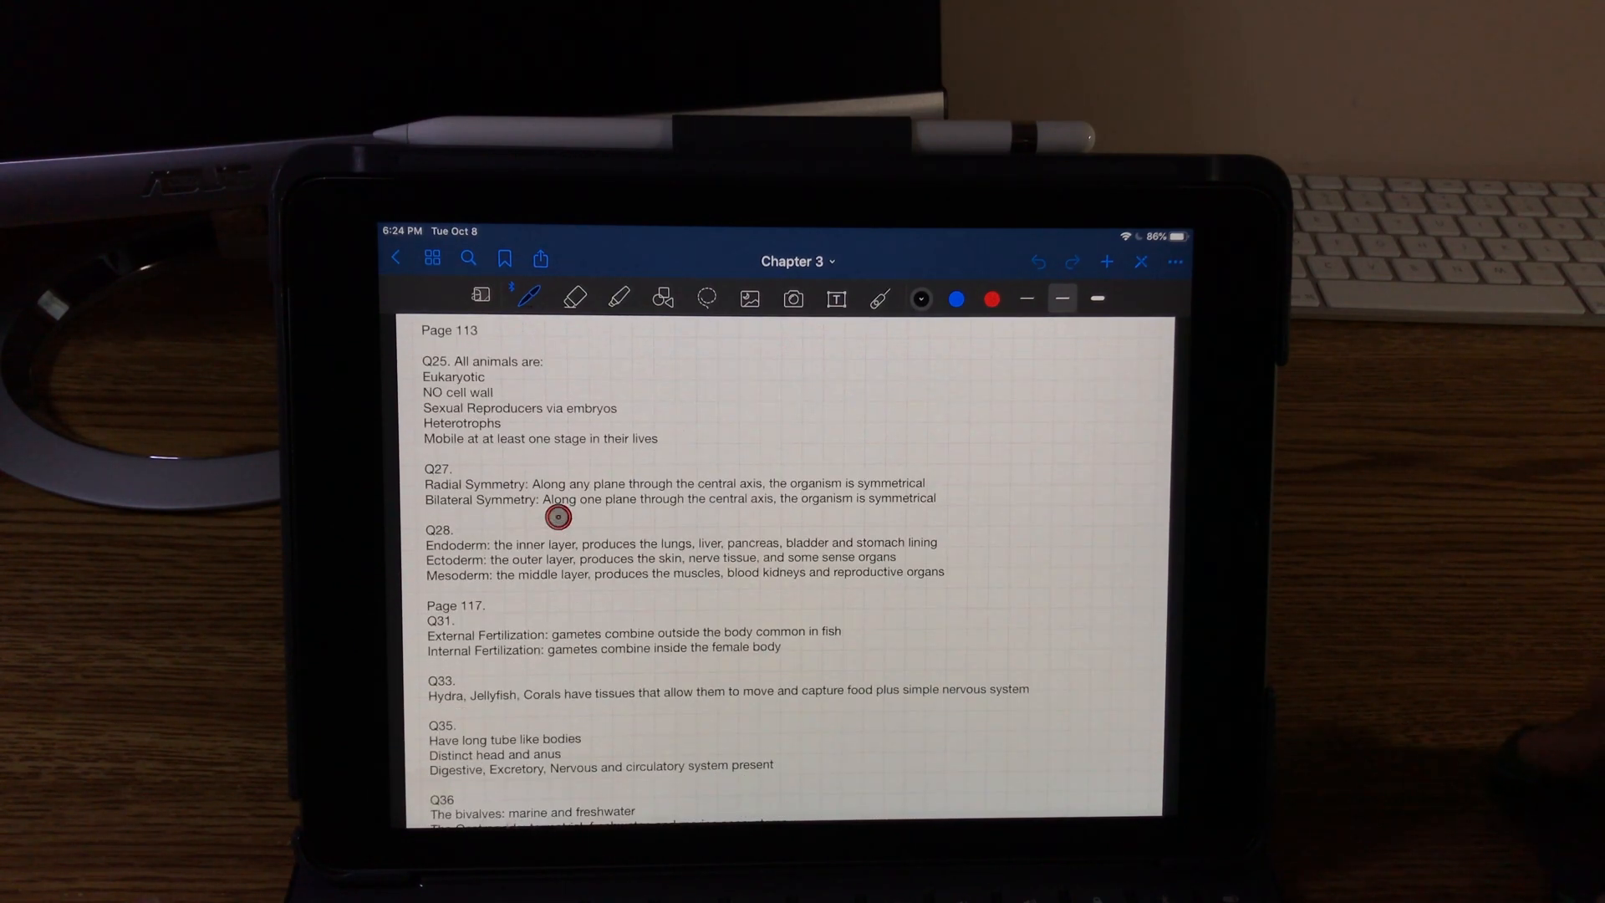
scroll(580, 569, "down", 4)
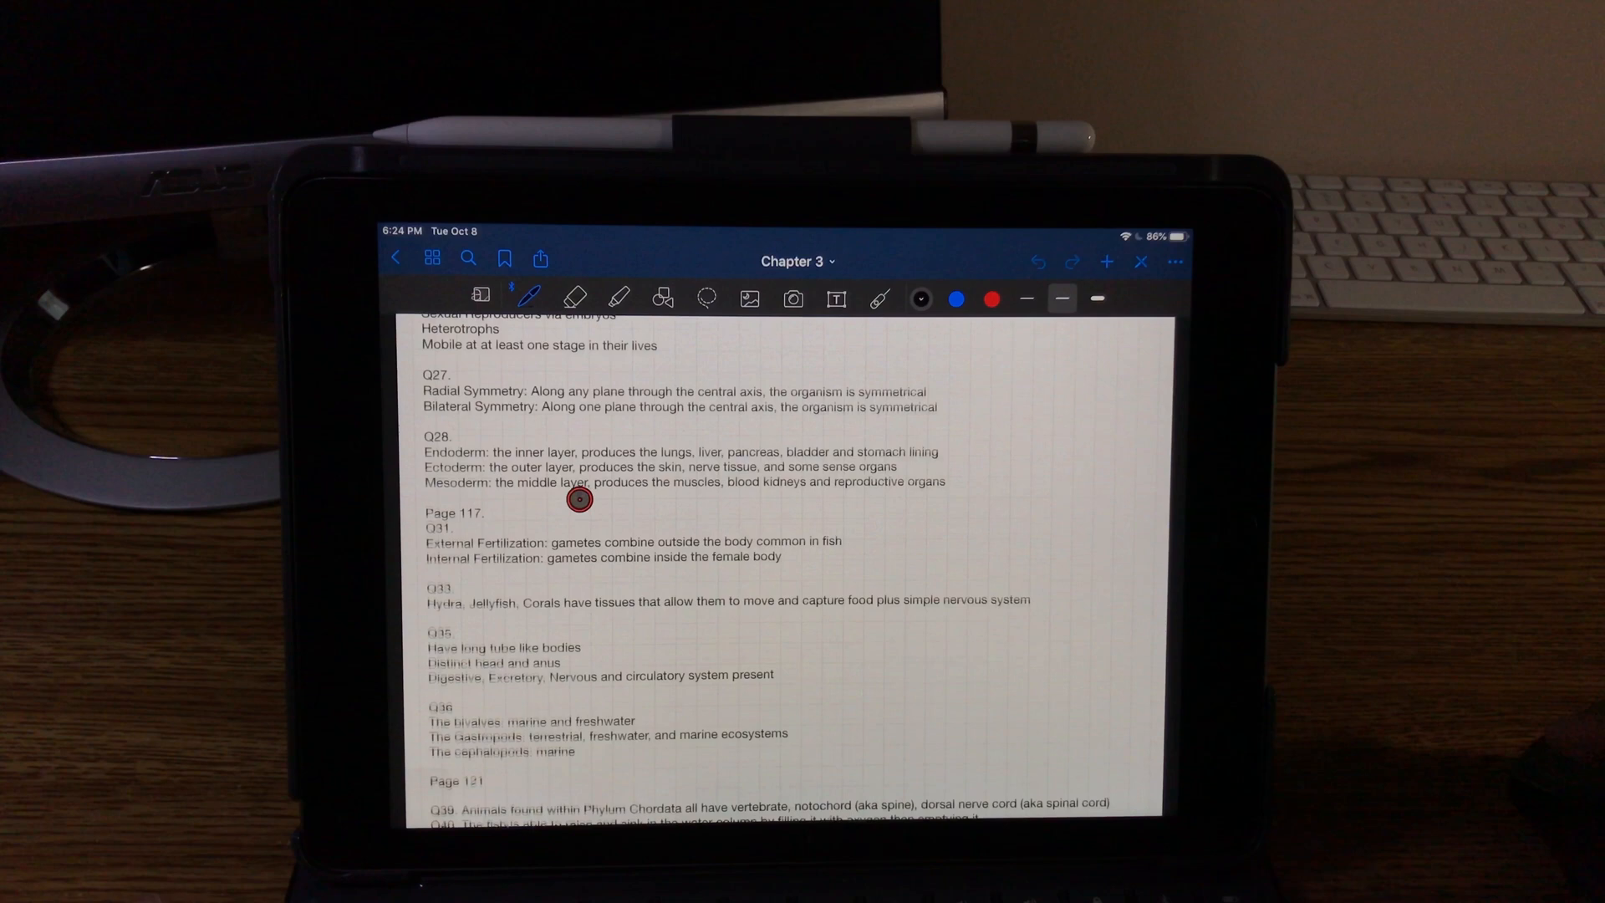
scroll(590, 557, "down", 4)
scroll(602, 551, "down", 4)
scroll(629, 539, "down", 3)
scroll(629, 540, "up", 3)
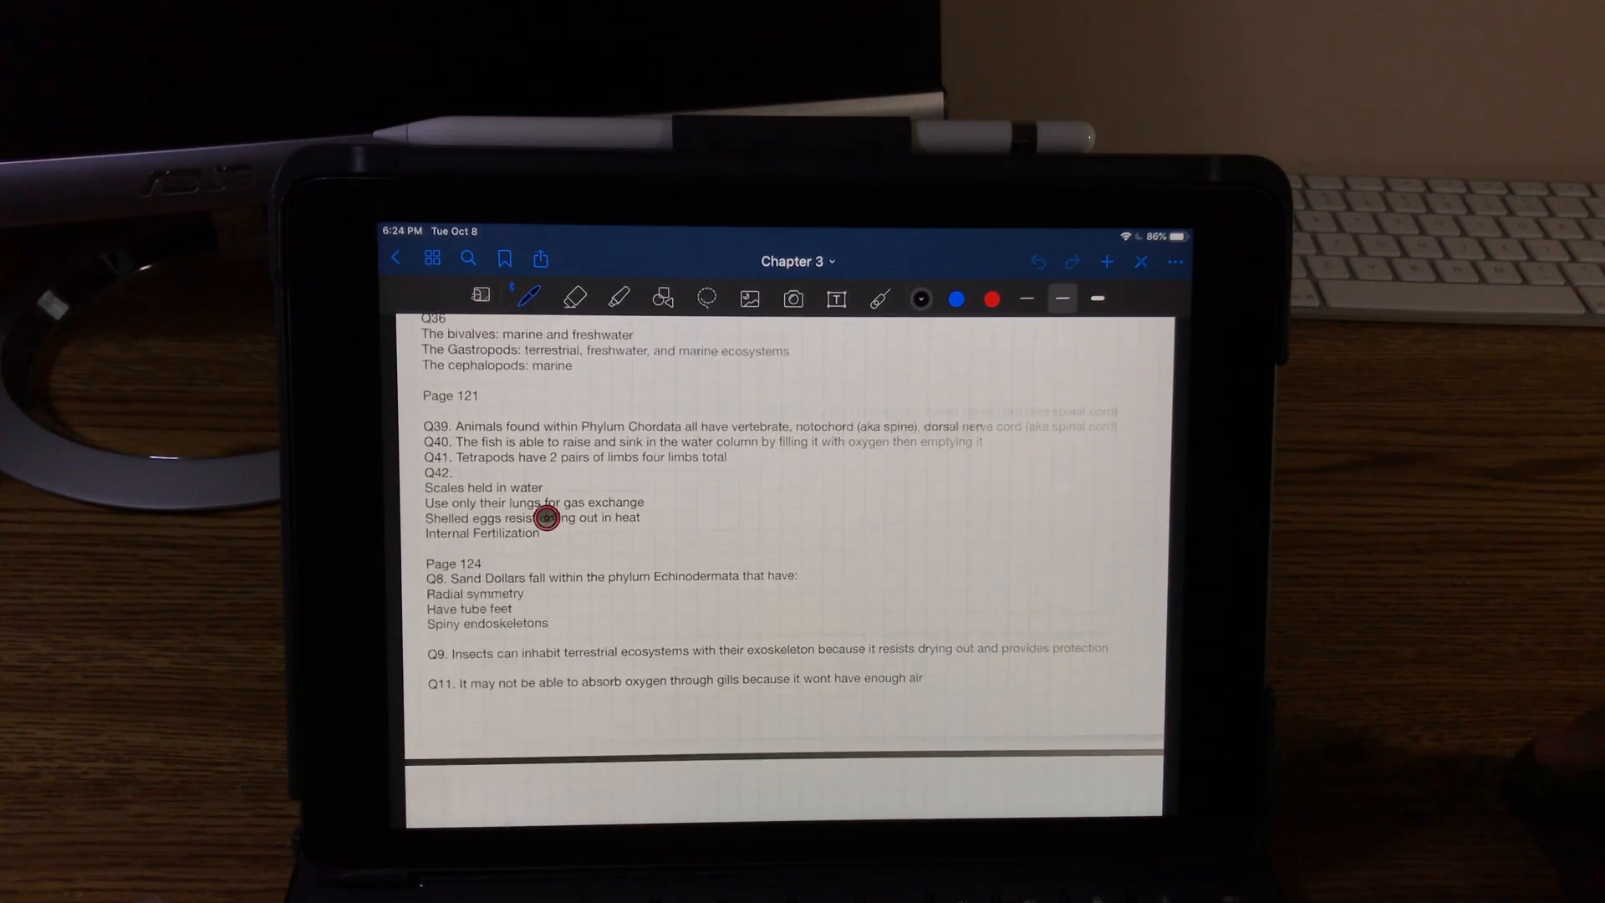
scroll(590, 477, "up", 3)
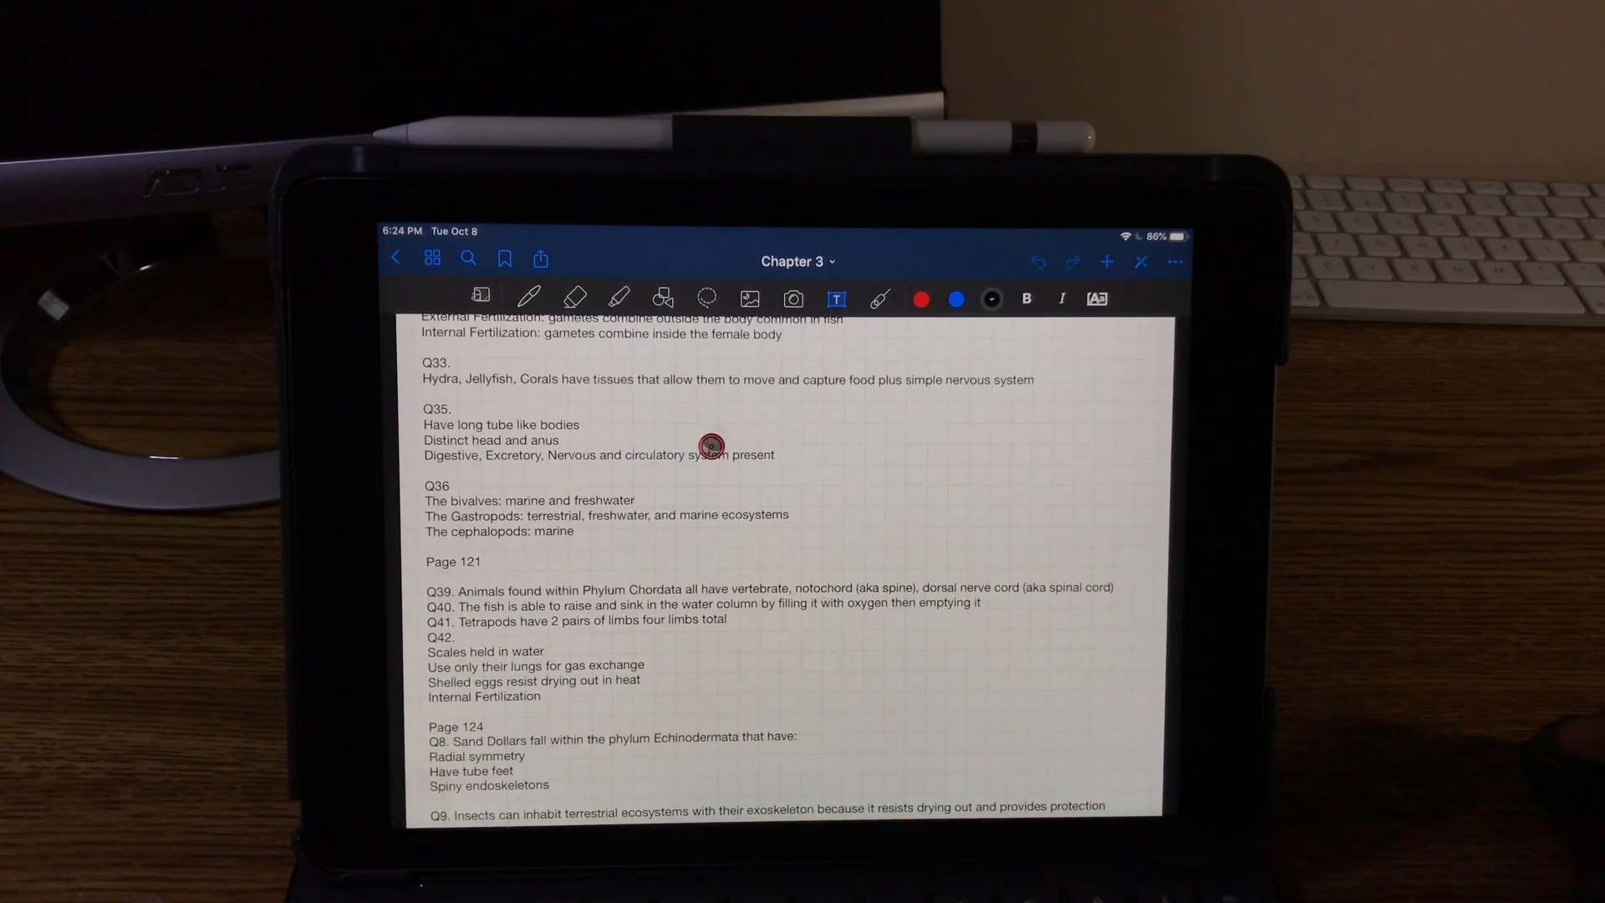
scroll(712, 446, "down", 1)
left_click(508, 457)
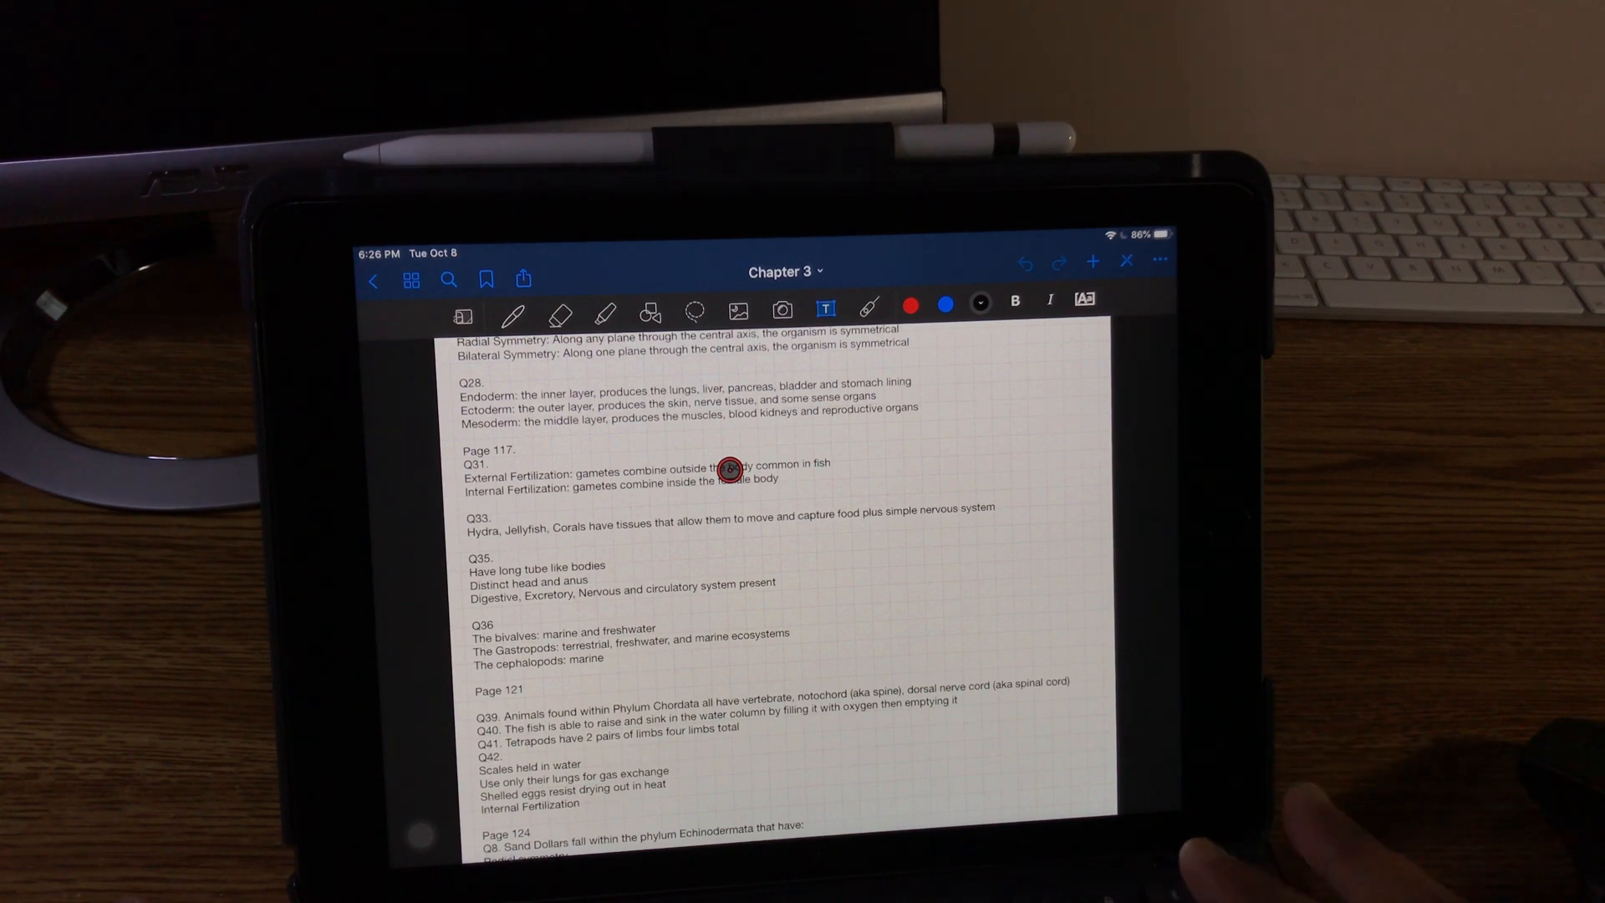
left_click(681, 537)
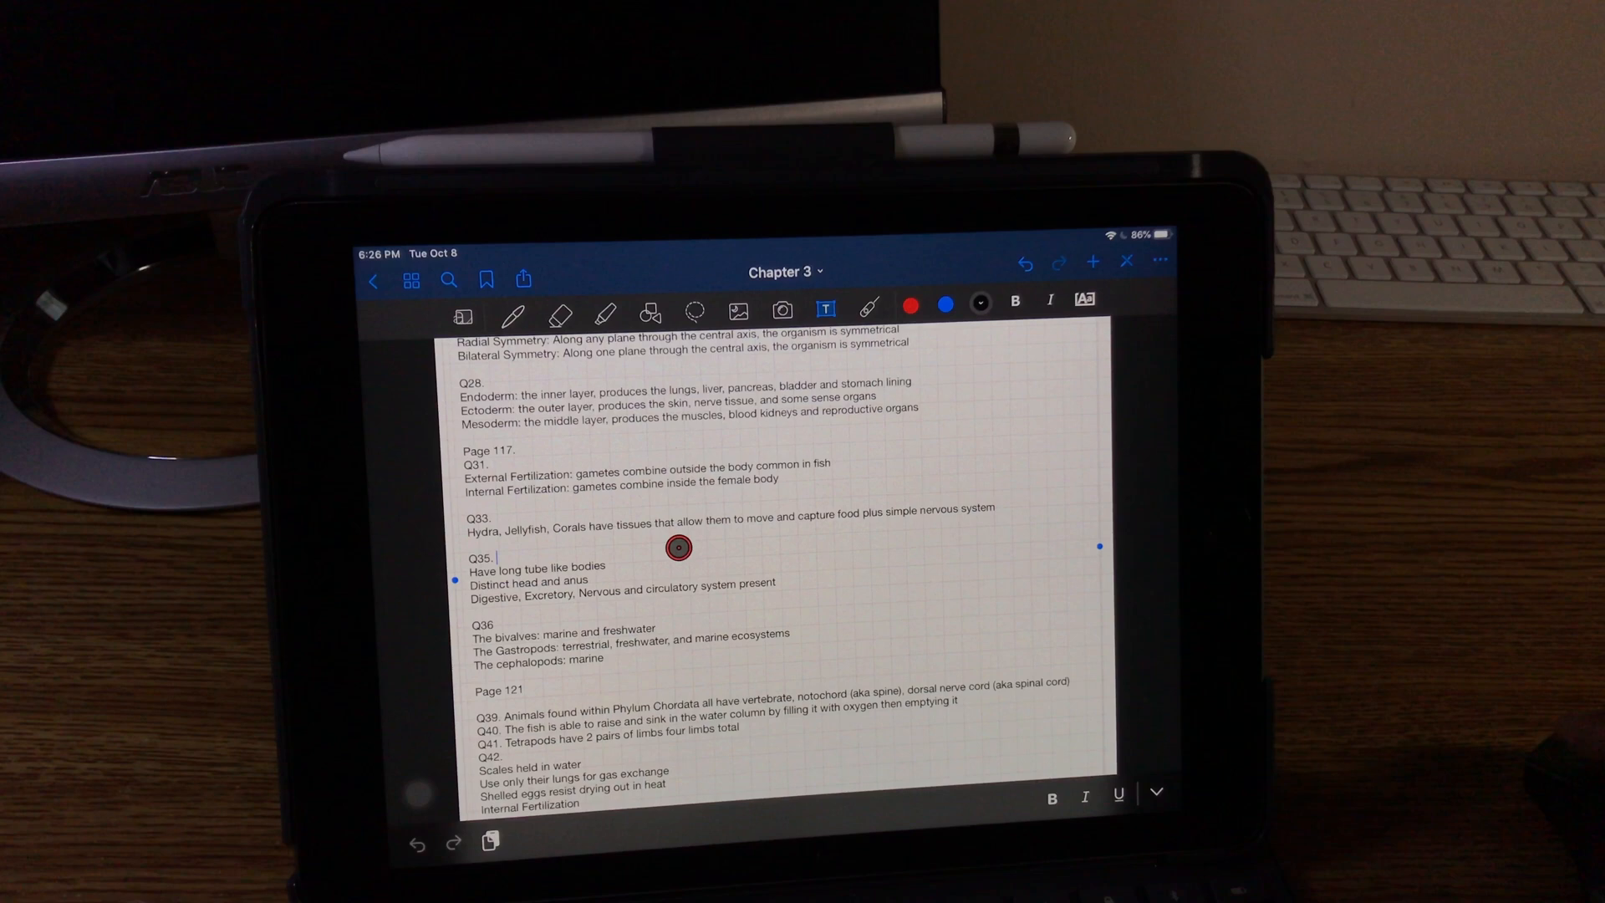
scroll(645, 557, "up", 3)
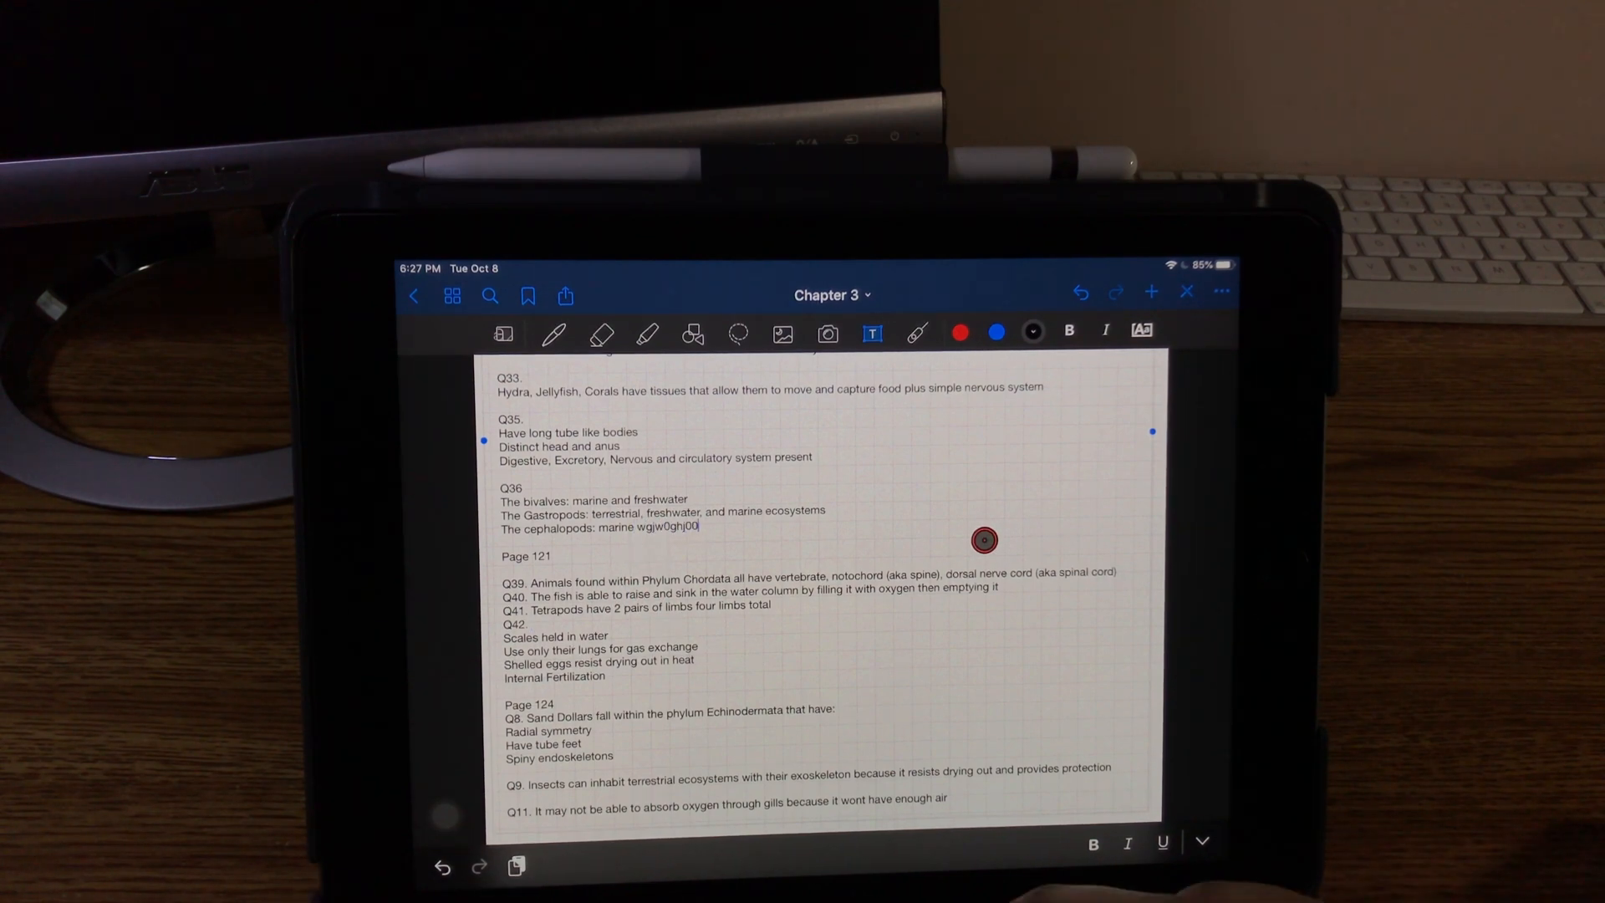
type("gwhg0")
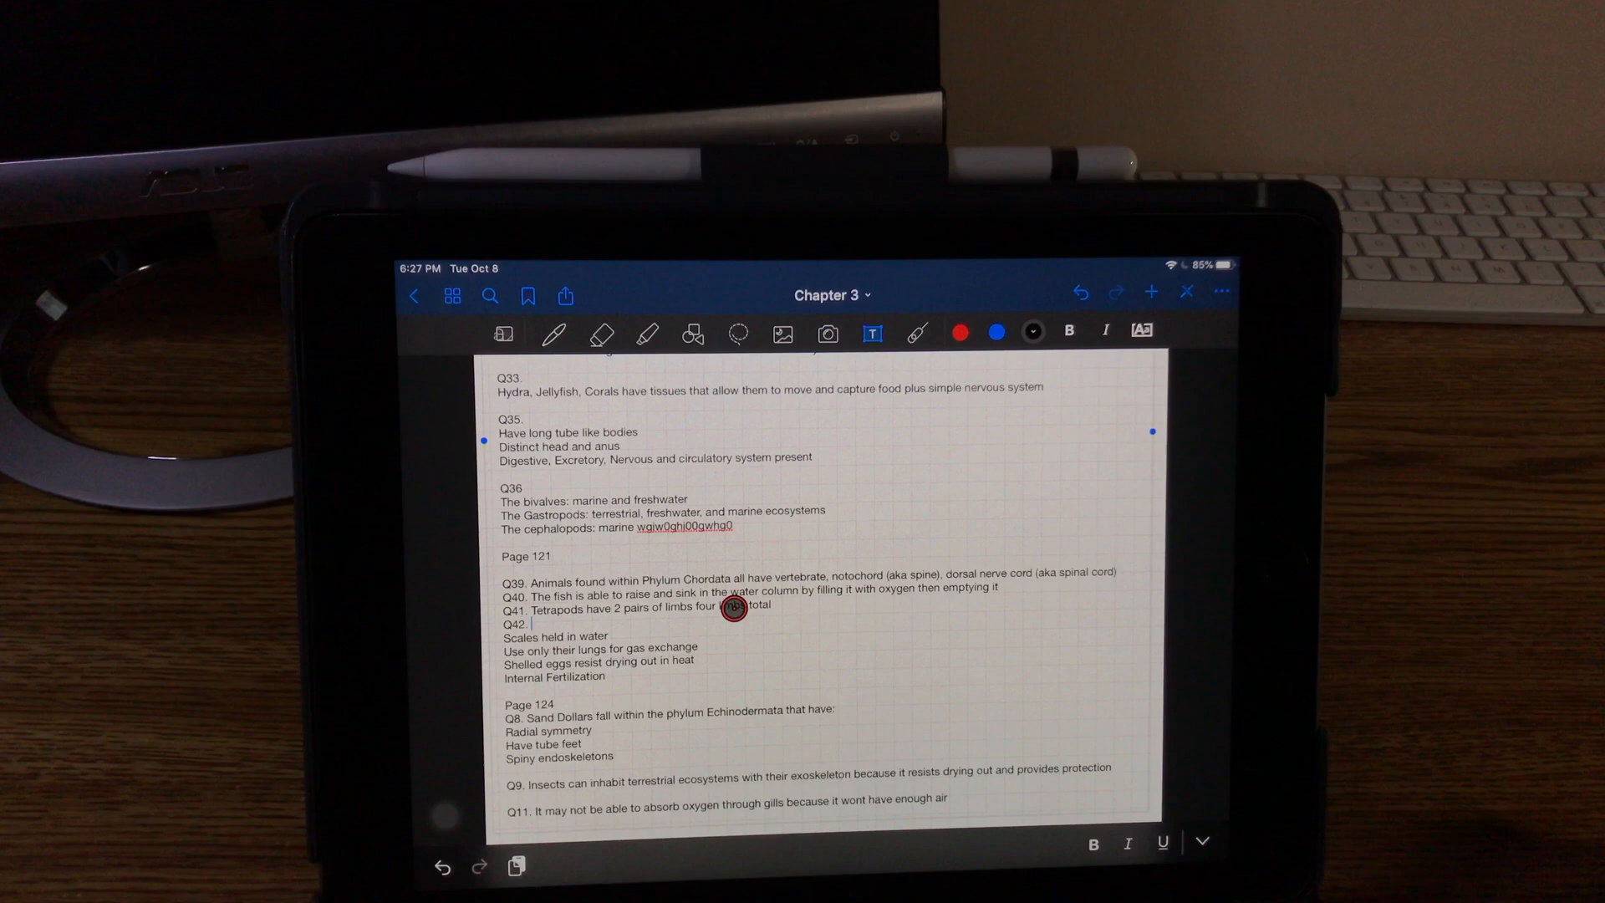
left_click(689, 525)
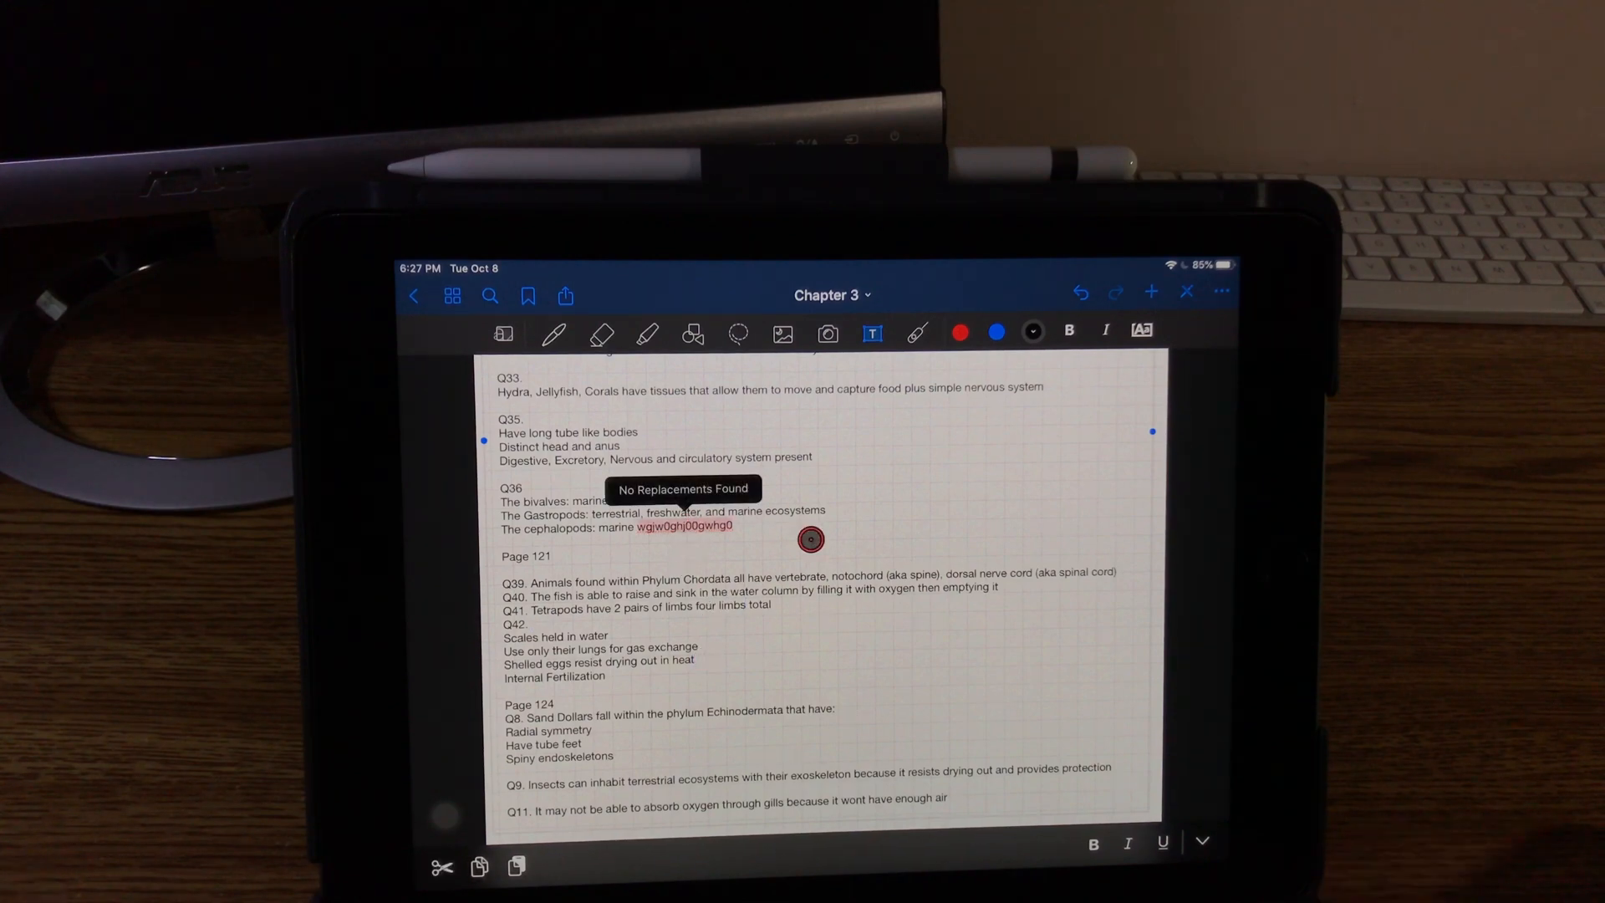
key("BackSpace")
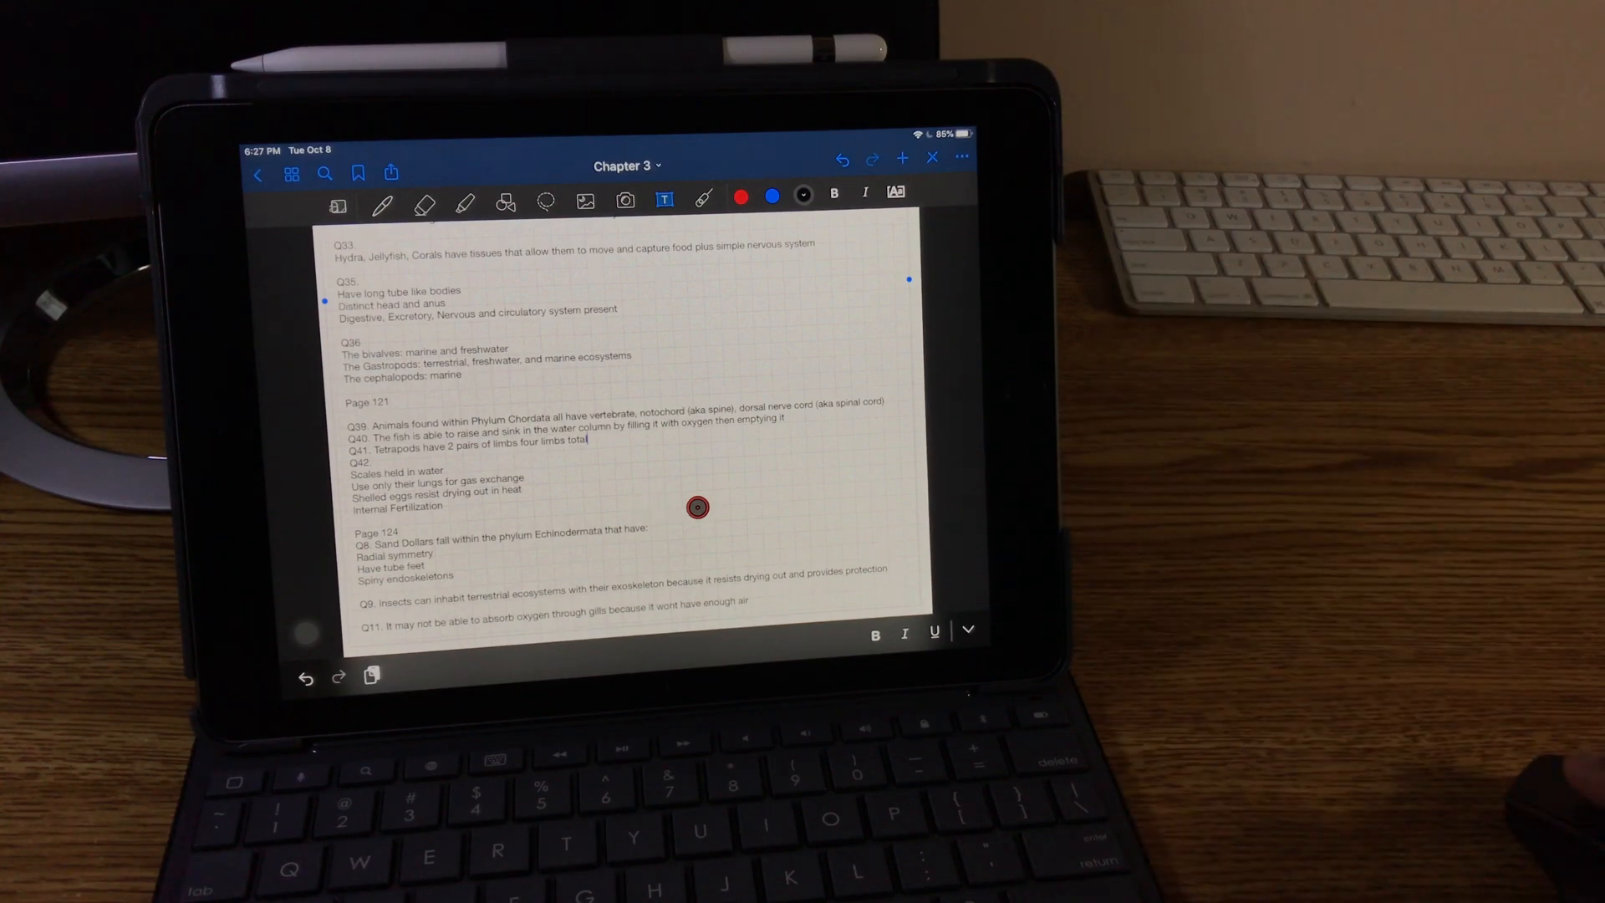
Go home, reopen the Chapter 3 notes document, then head toward the Accessibility settings.
key("super+h")
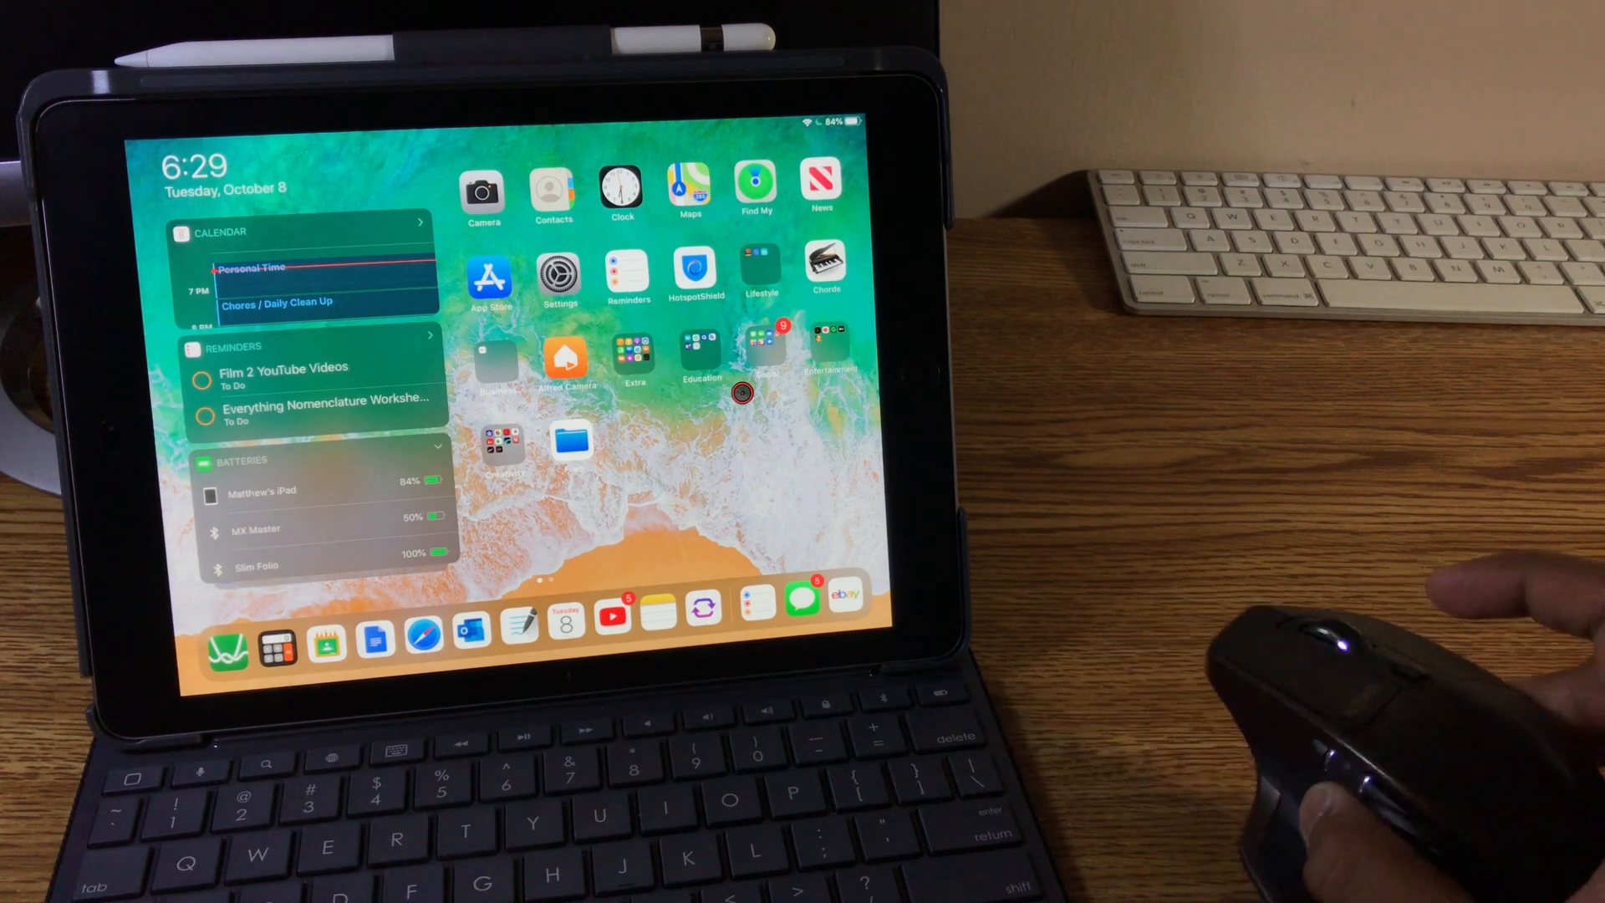
left_click(743, 393)
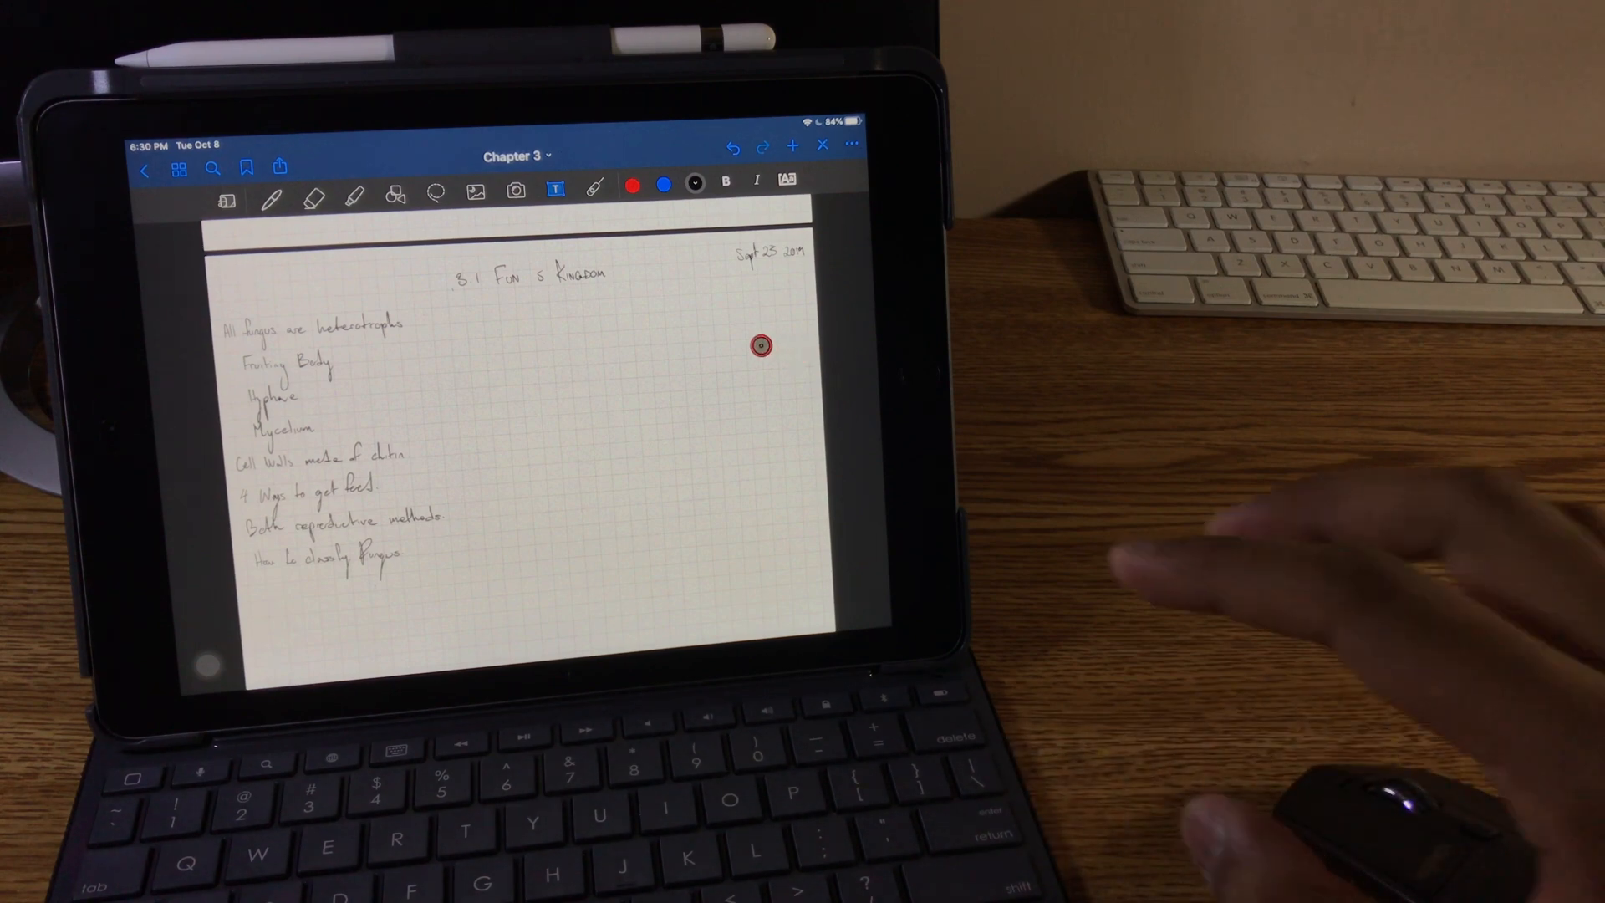
scroll(753, 502, "down", 5)
scroll(761, 346, "up", 5)
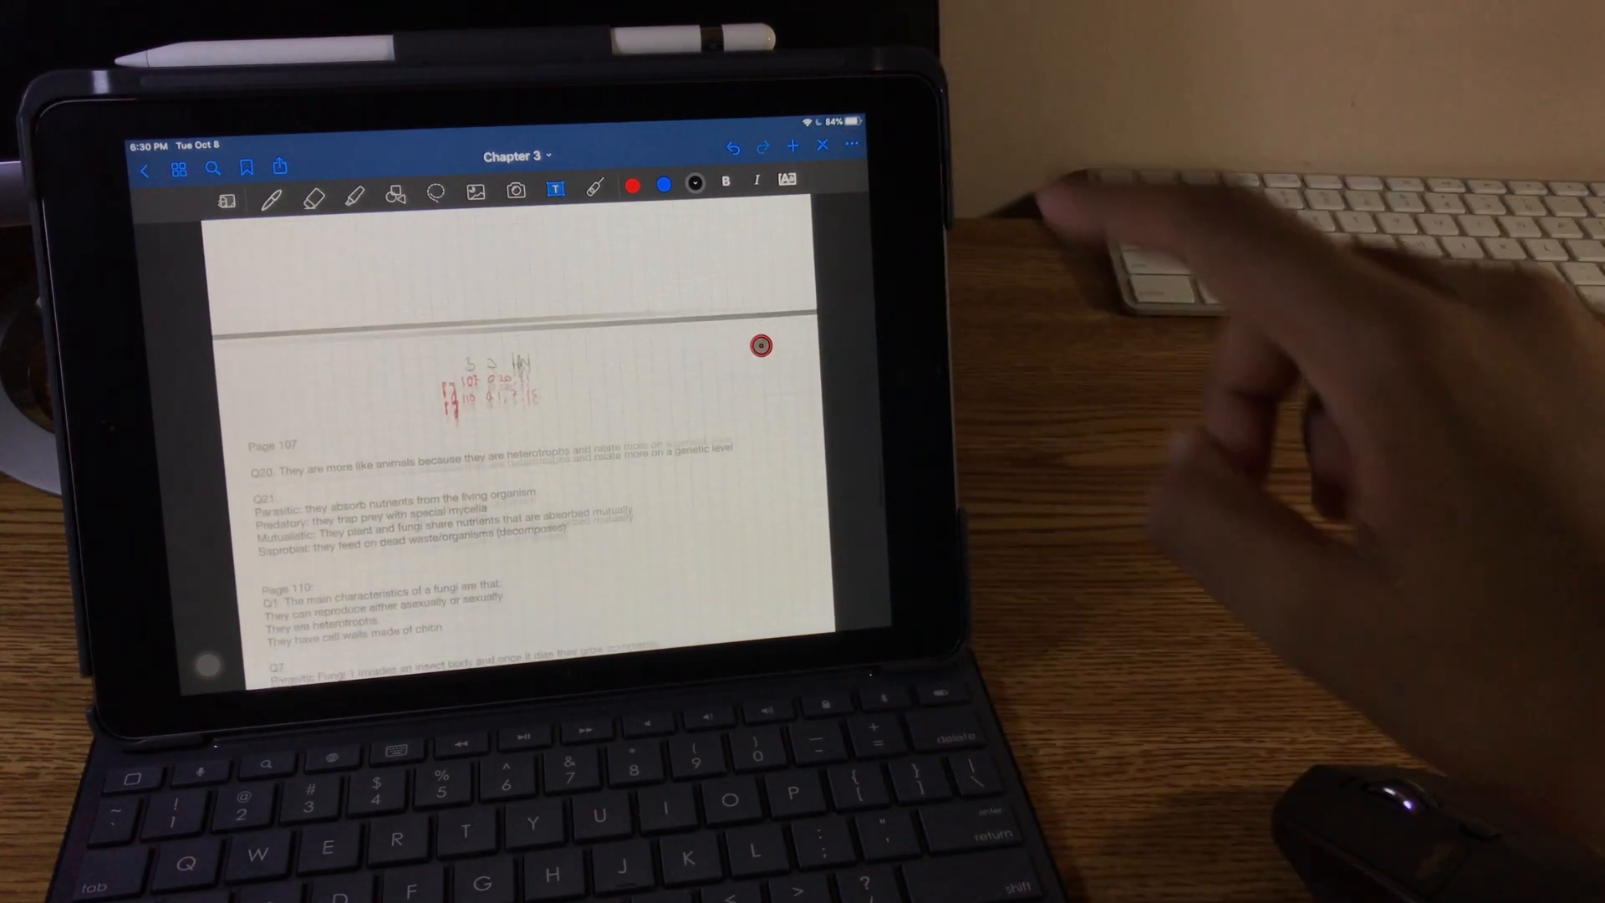
scroll(733, 347, "down", 3)
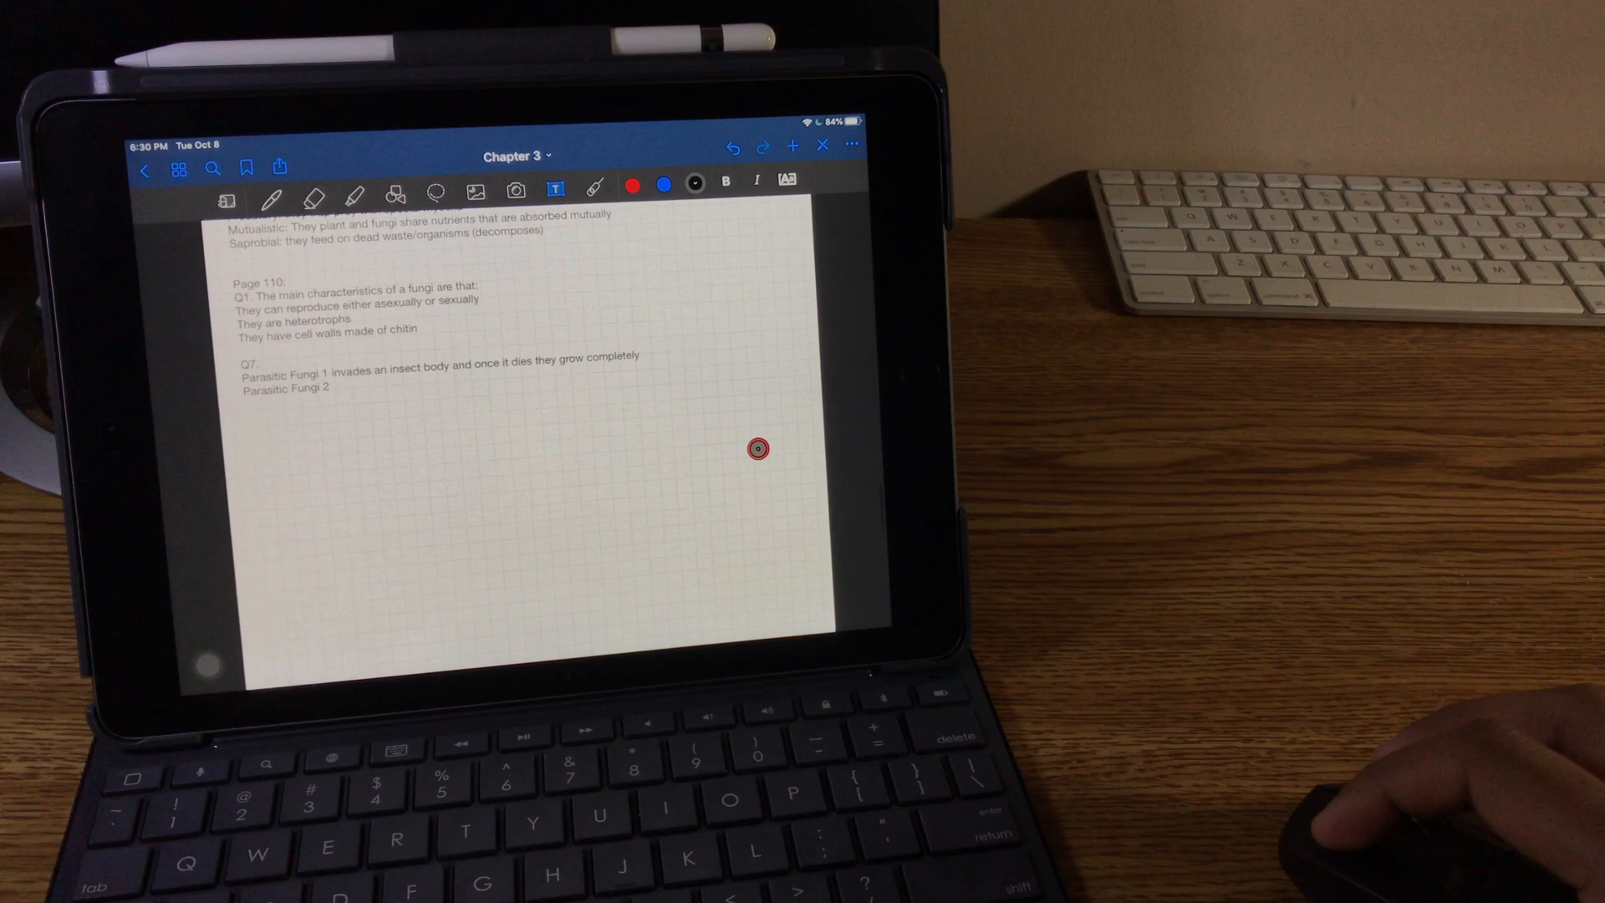
scroll(733, 348, "down", 5)
scroll(753, 313, "down", 5)
scroll(796, 321, "down", 3)
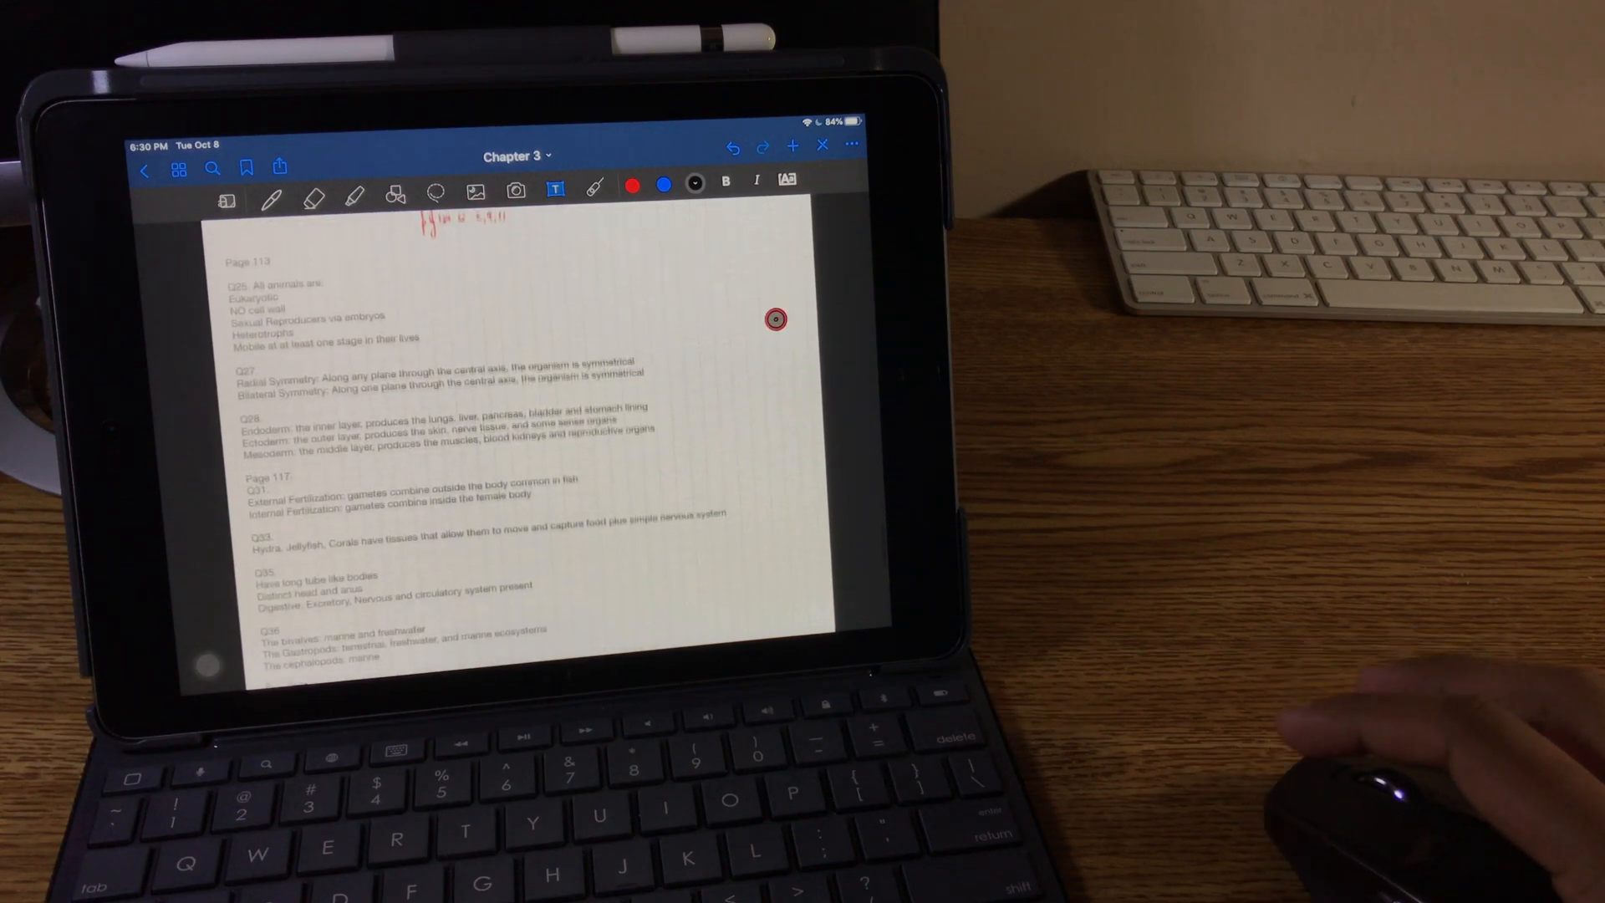
scroll(796, 322, "down", 3)
scroll(796, 322, "up", 5)
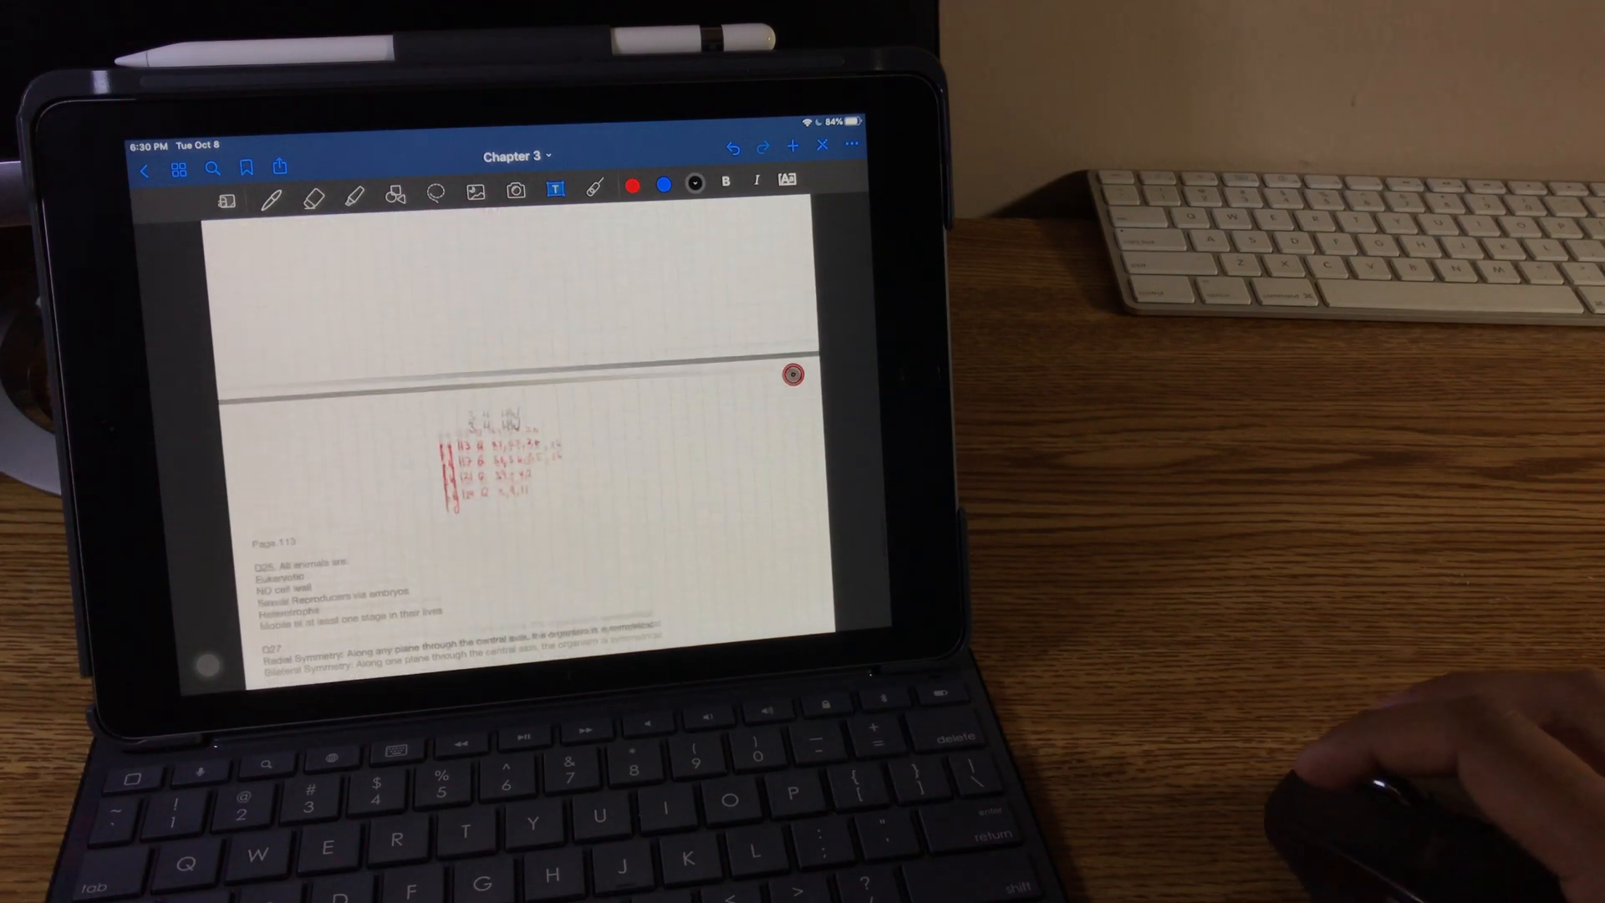
scroll(797, 323, "up", 4)
scroll(628, 351, "up", 2)
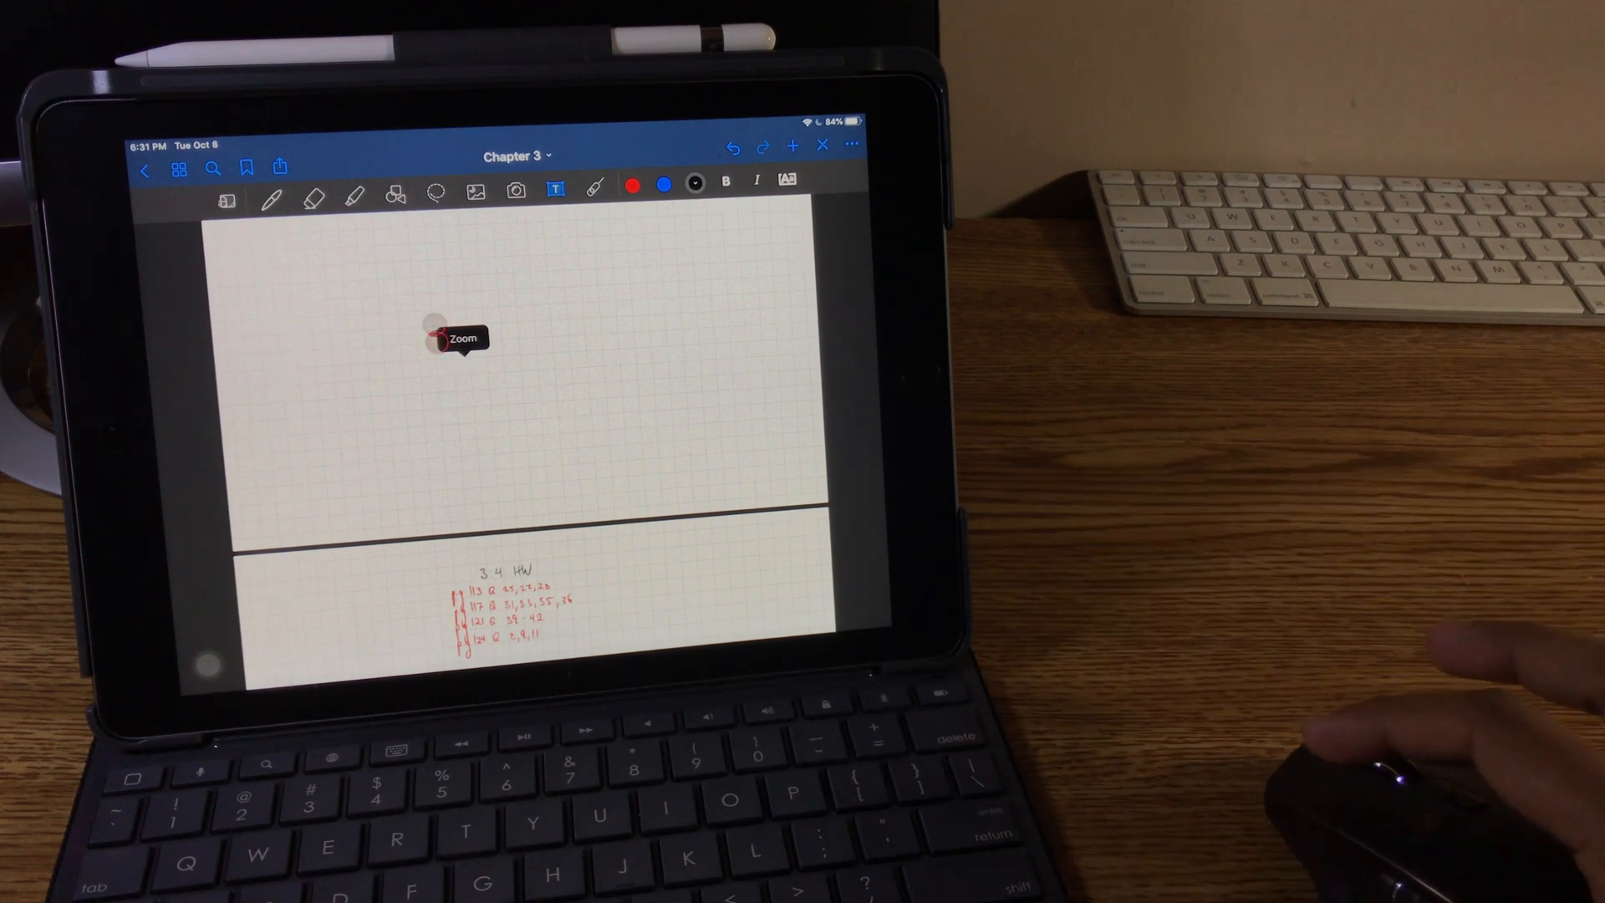
left_click(546, 354)
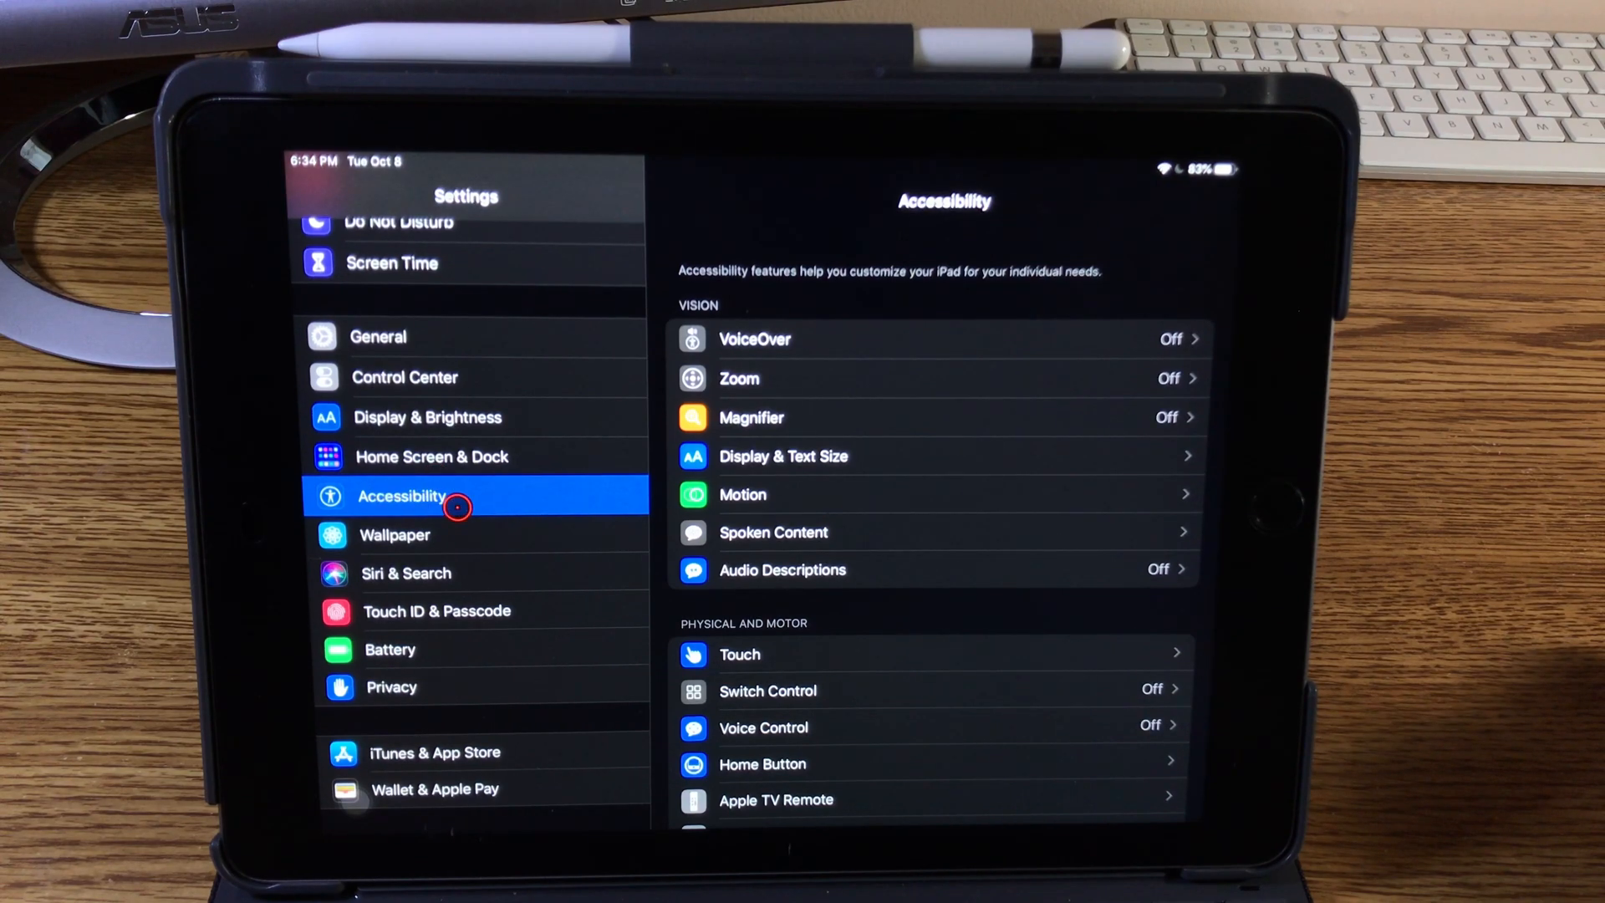
scroll(871, 652, "down", 3)
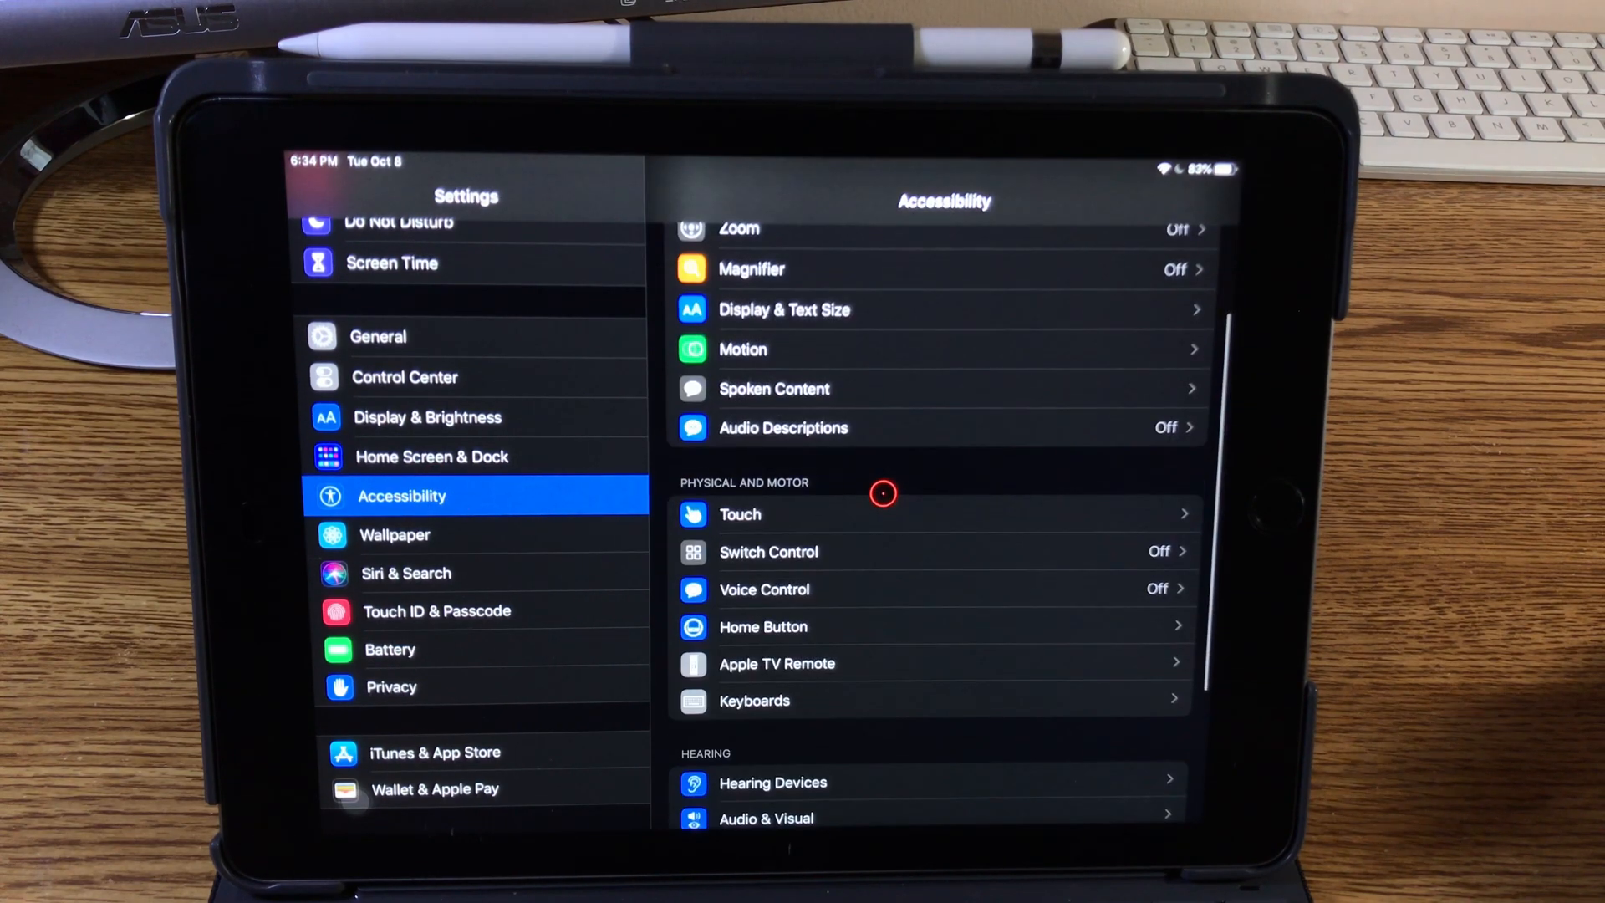
Reach the AssistiveTouch pointer devices list via Touch accessibility settings.
left_click(850, 512)
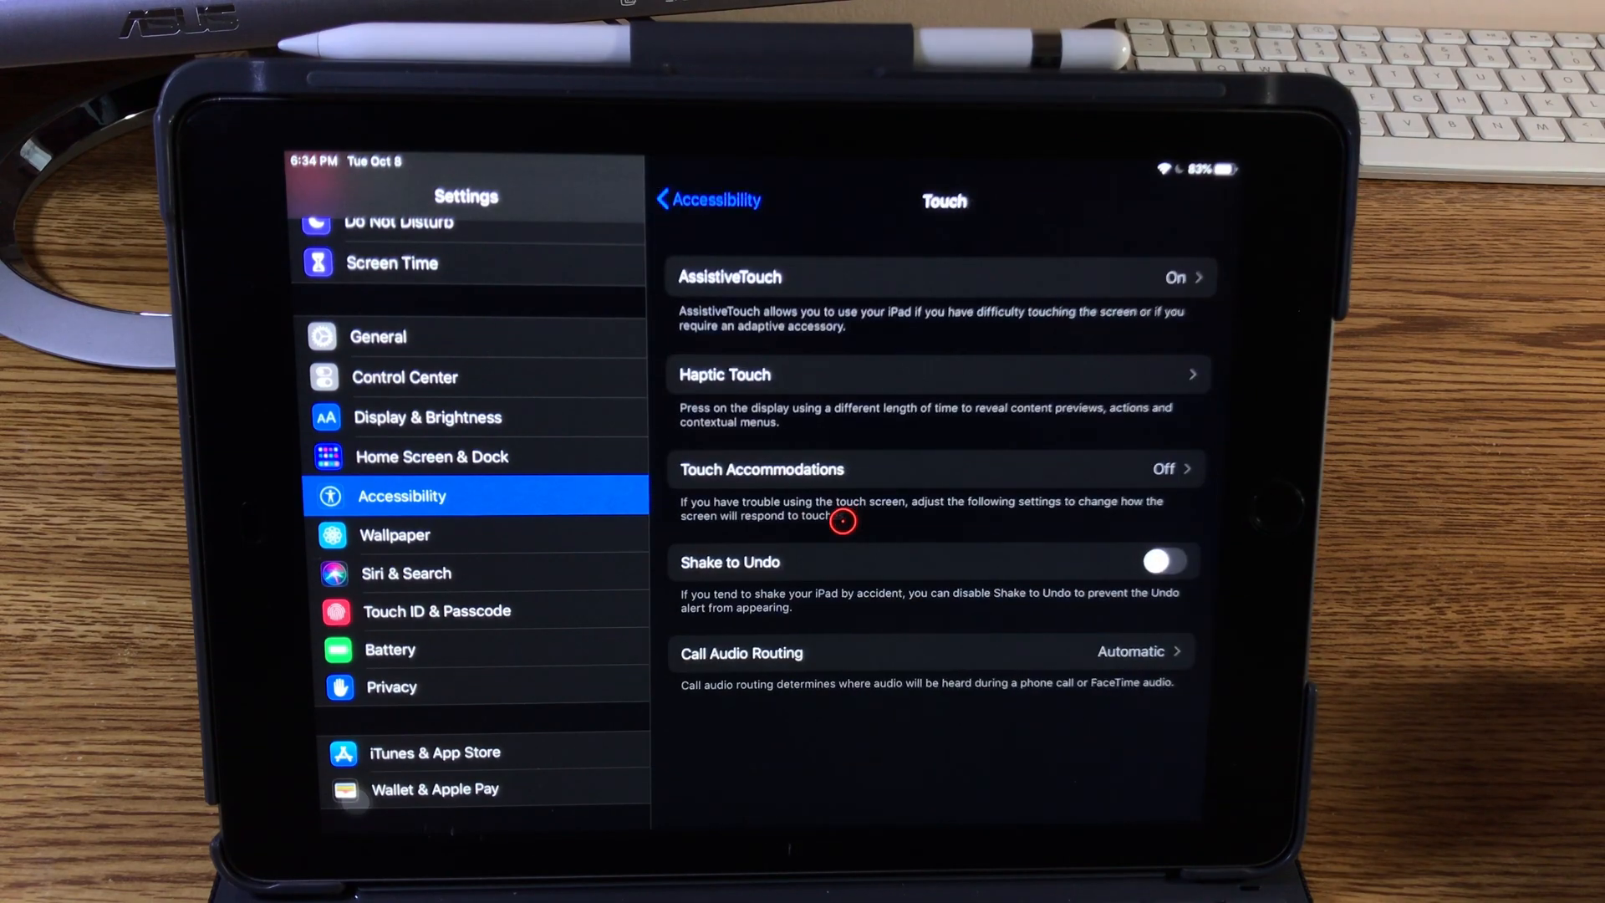
left_click(886, 285)
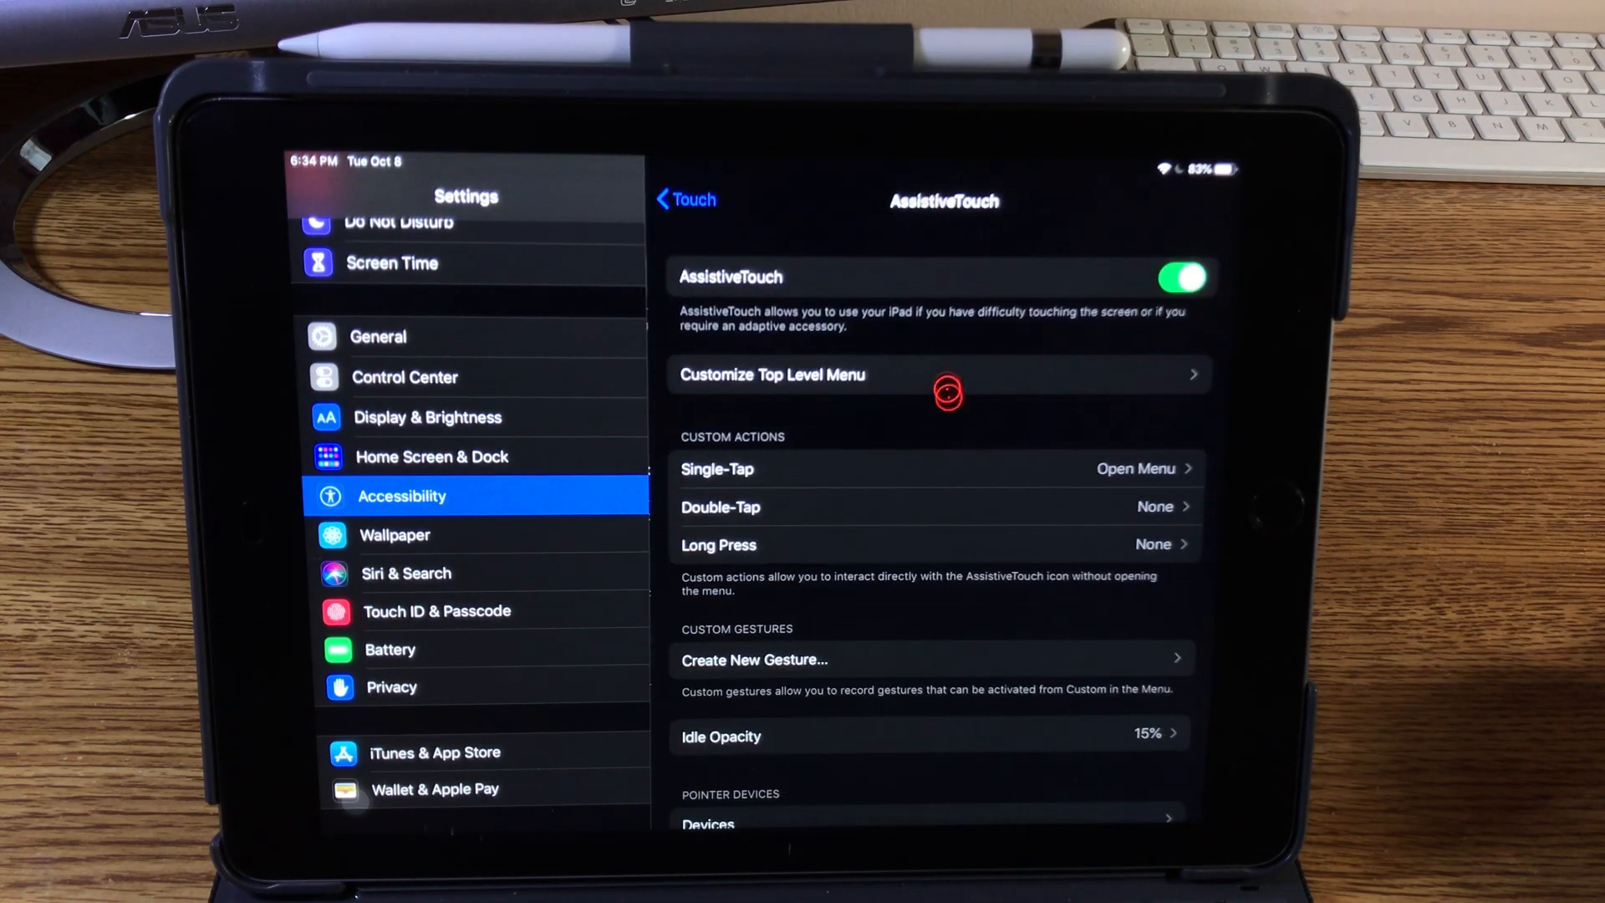
scroll(907, 587, "down", 5)
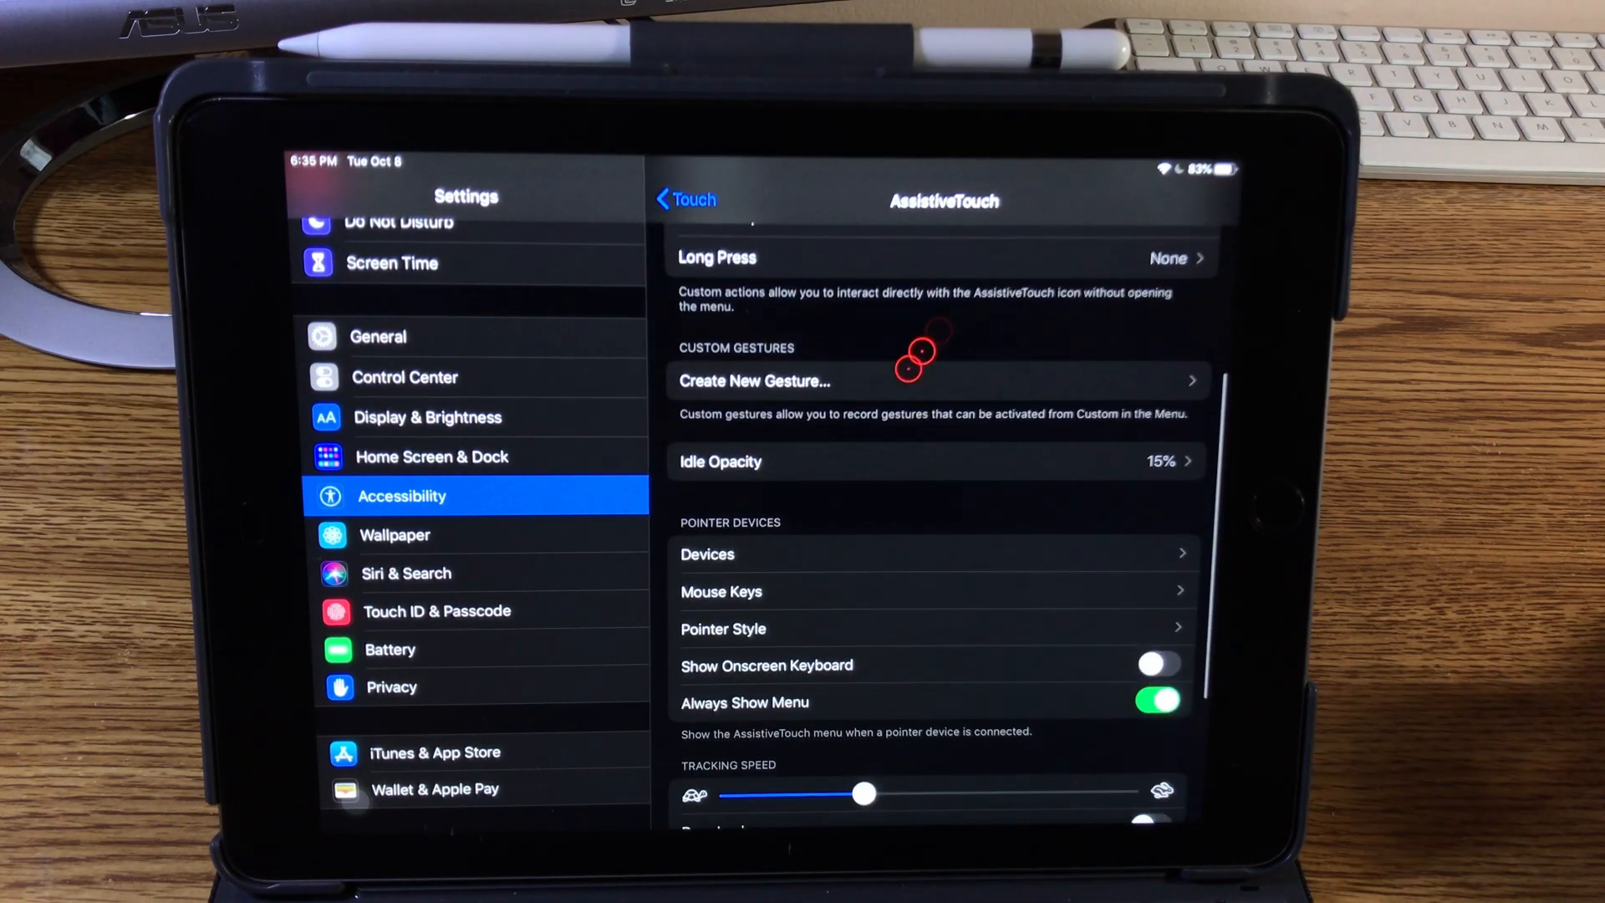
left_click(809, 551)
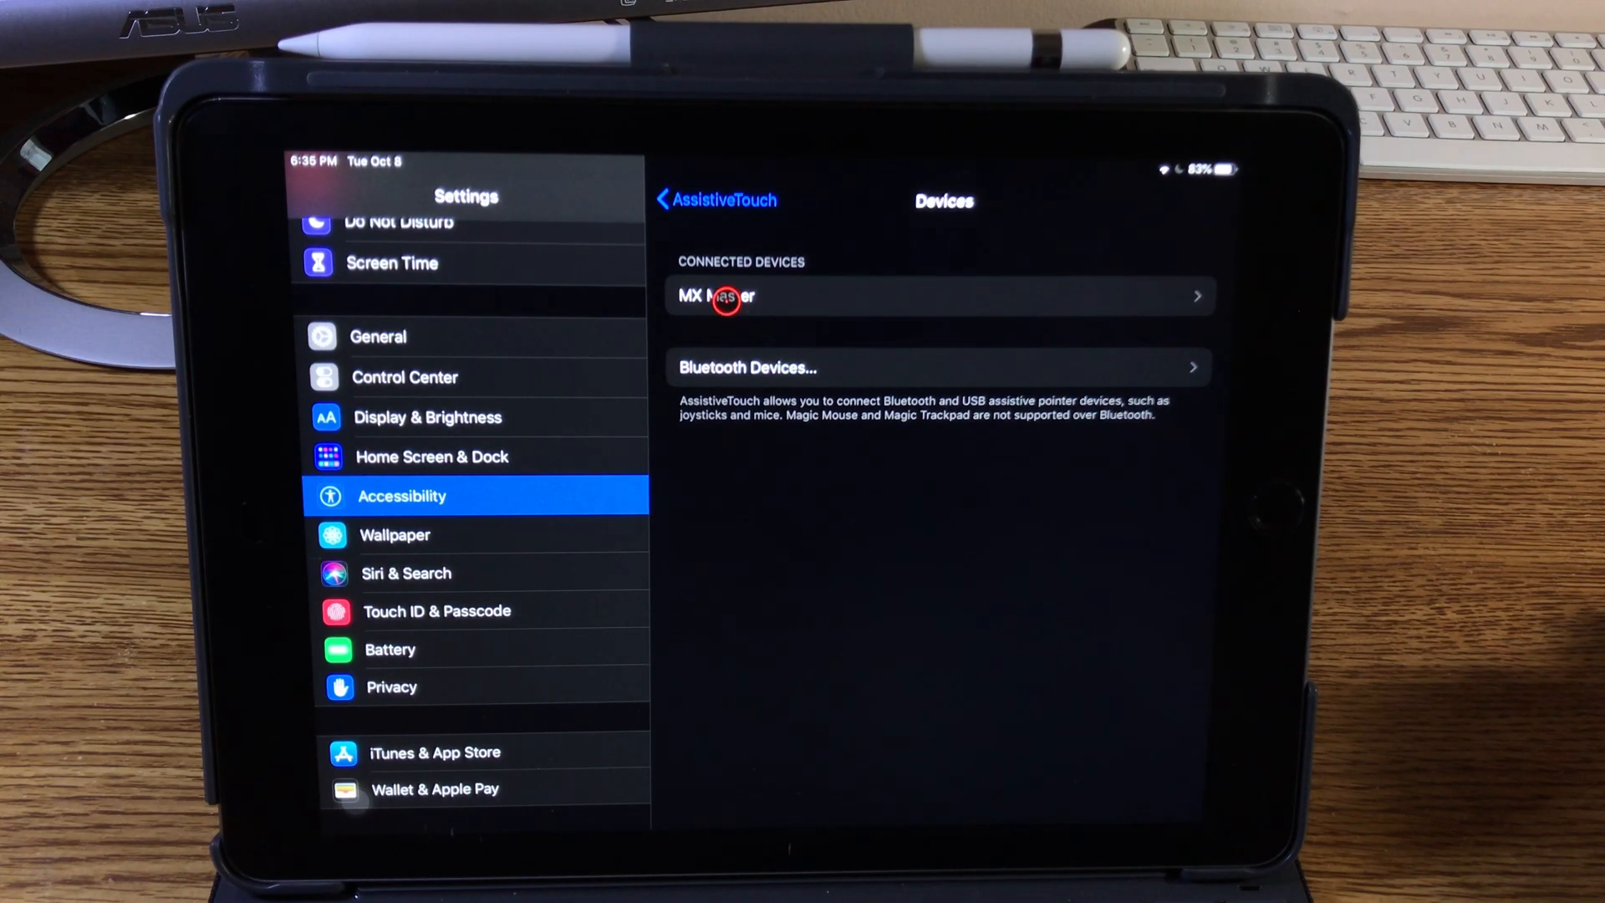
View the MX Master's button assignments and browse actions for Button 1.
left_click(726, 298)
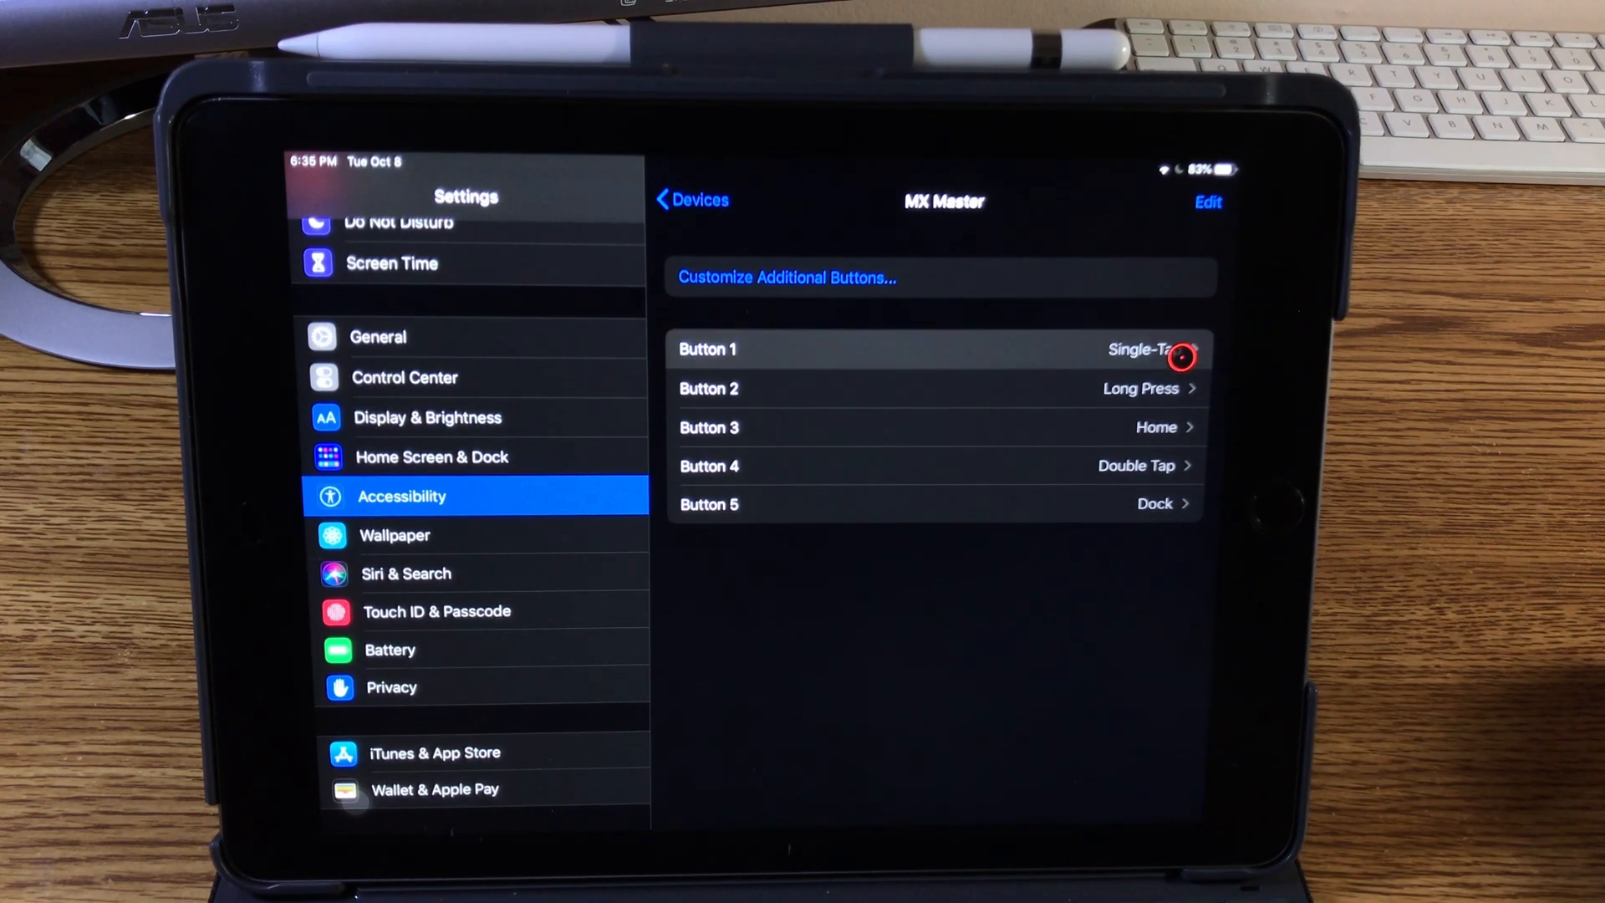
left_click(1194, 351)
scroll(966, 564, "down", 5)
scroll(1017, 377, "down", 3)
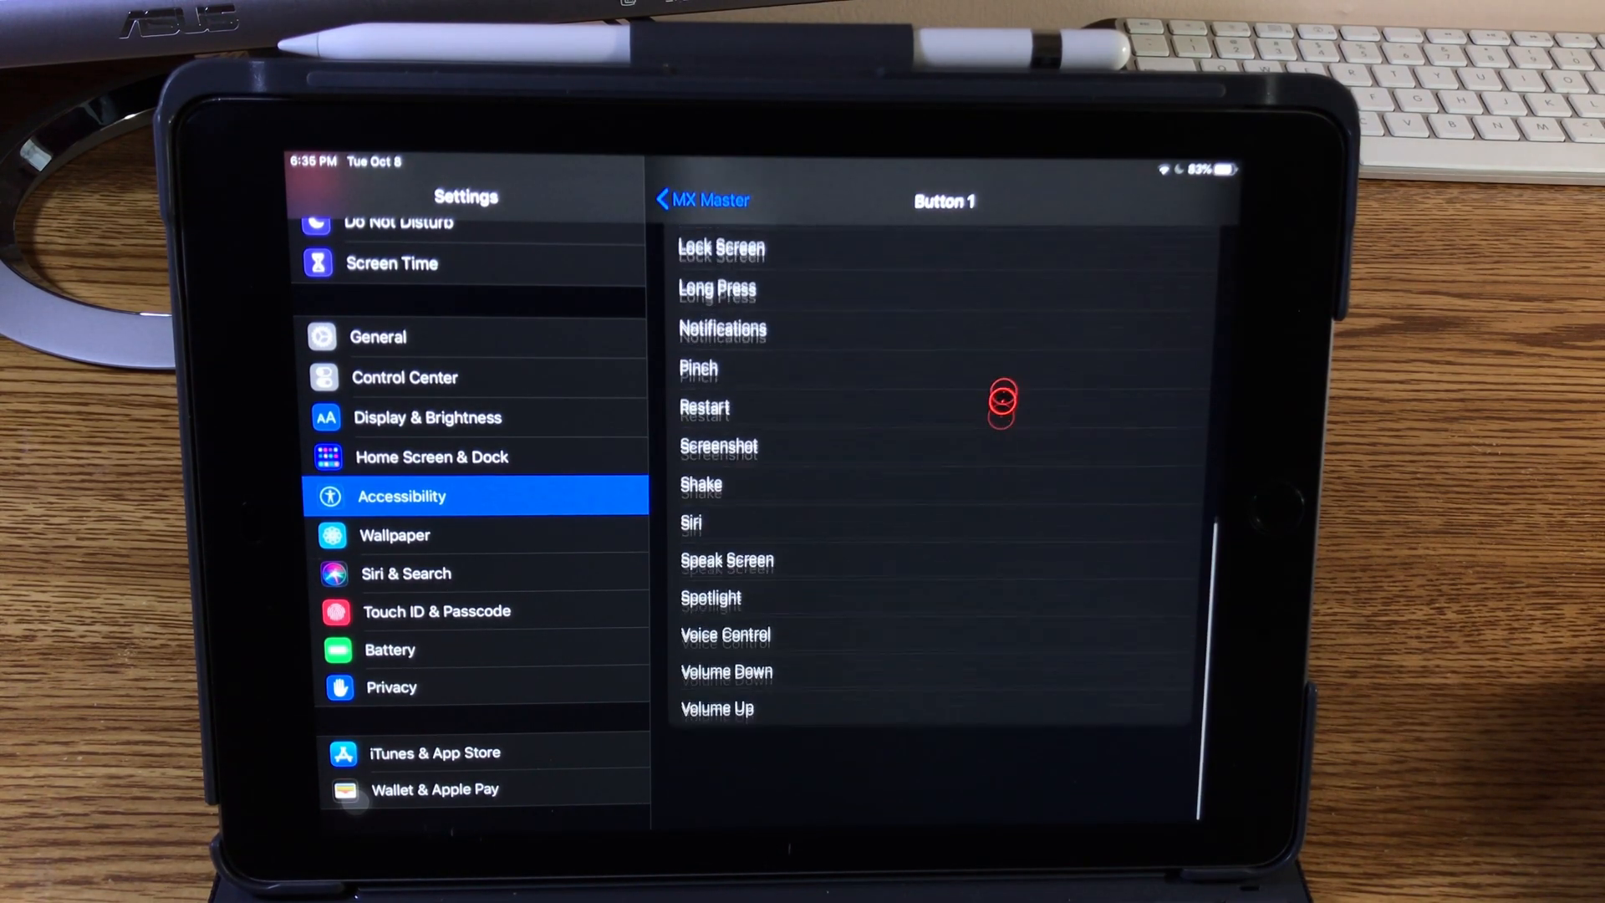
scroll(967, 501, "up", 8)
scroll(887, 364, "down", 3)
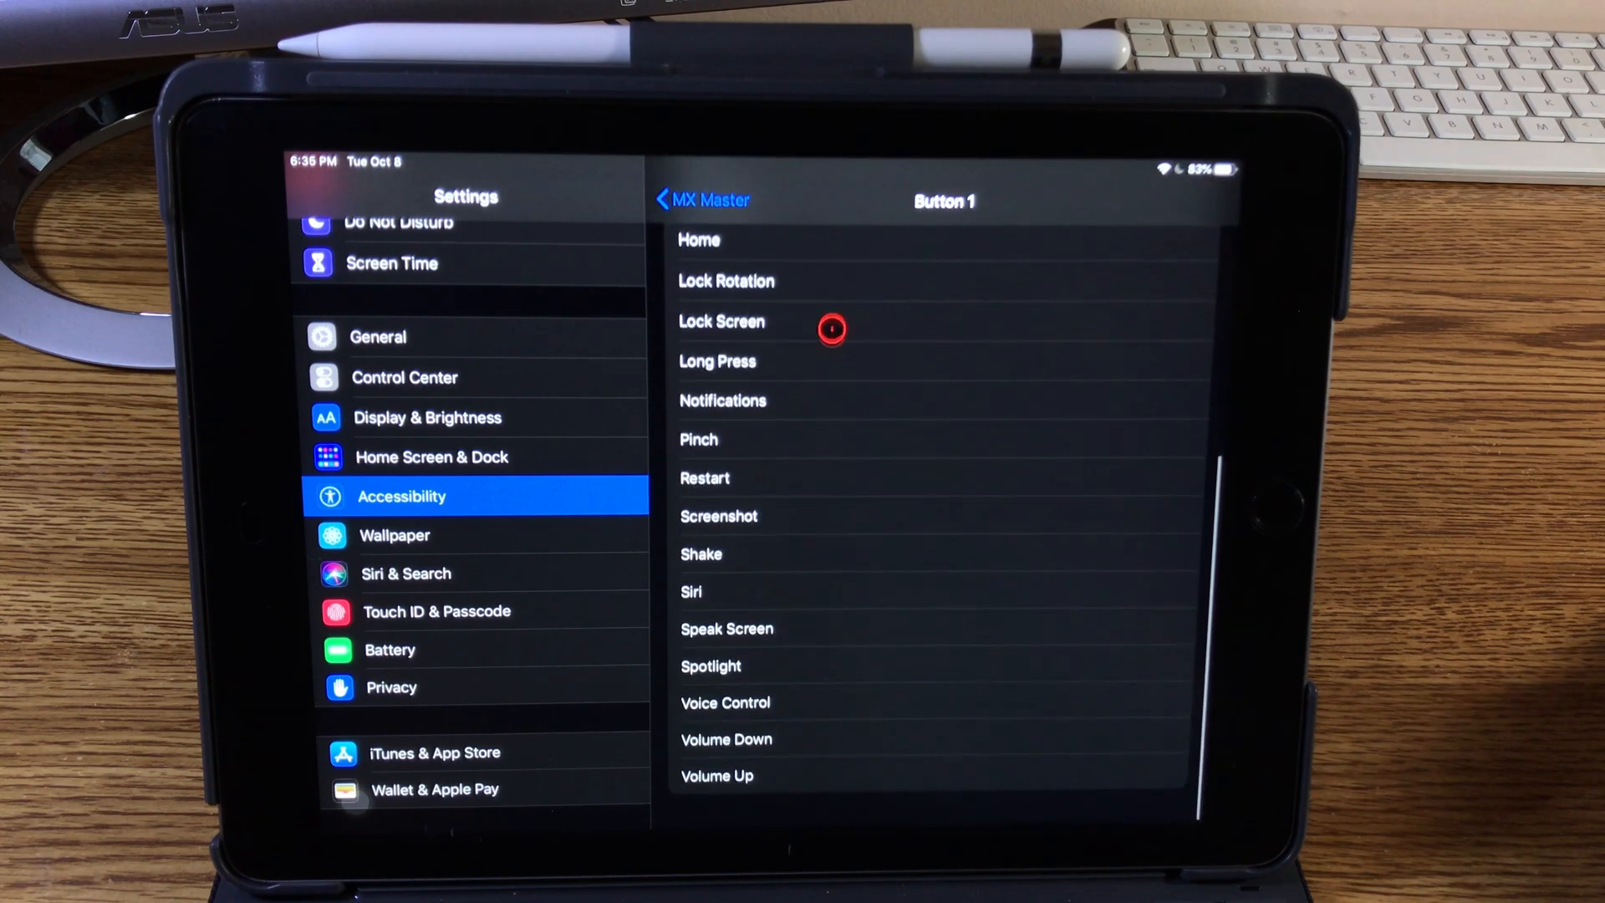
scroll(886, 363, "up", 6)
left_click(735, 216)
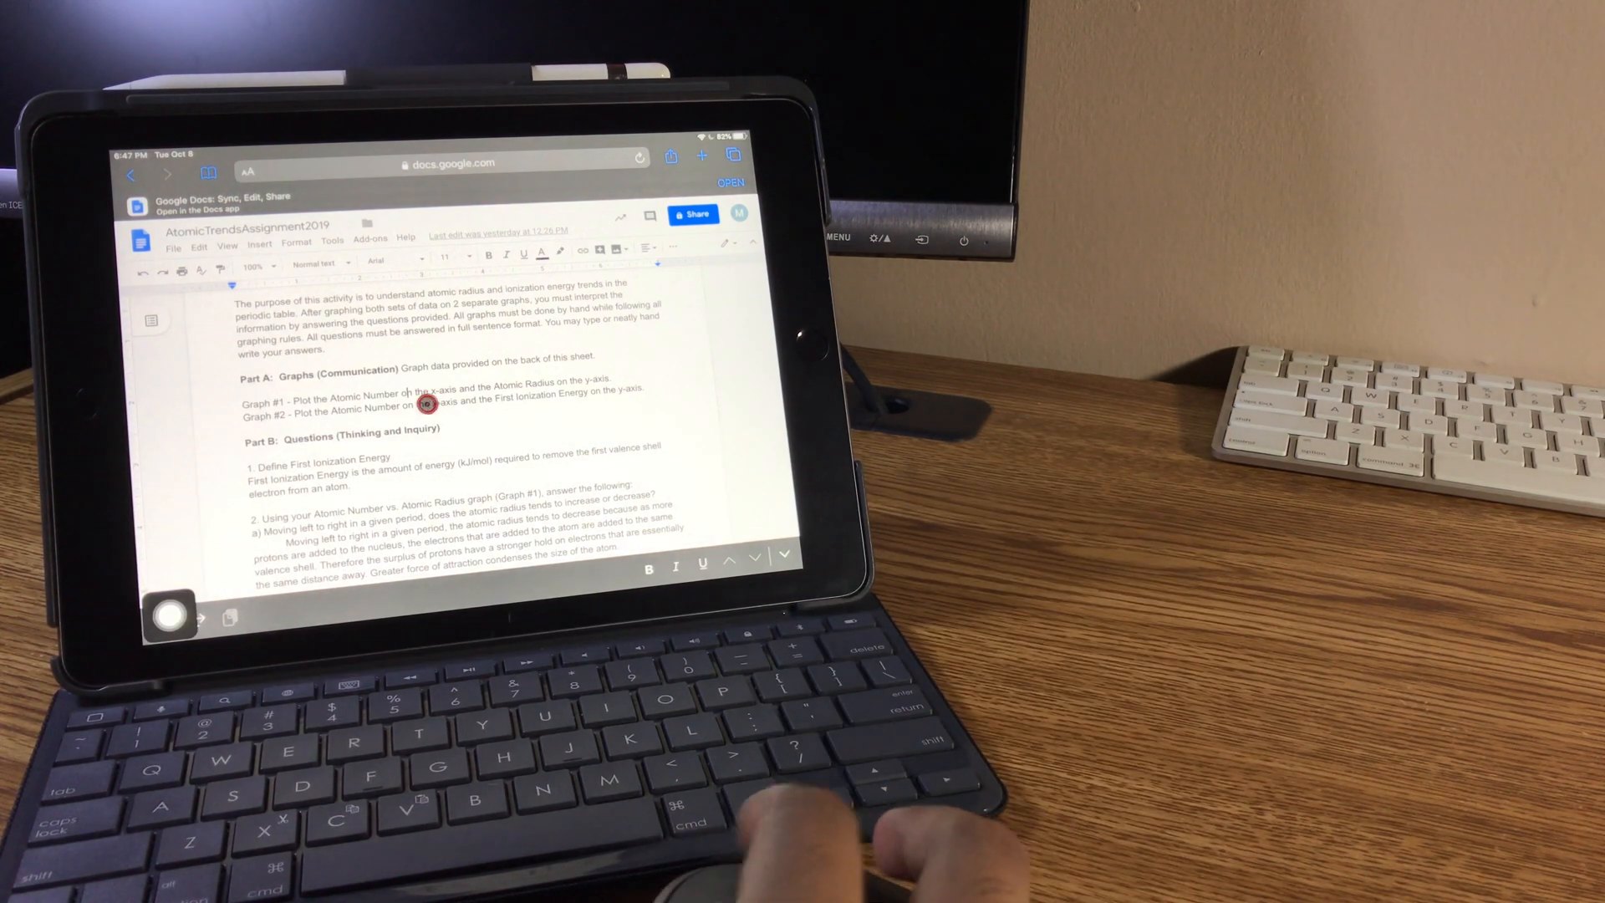
scroll(442, 385, "down", 3)
scroll(502, 389, "down", 4)
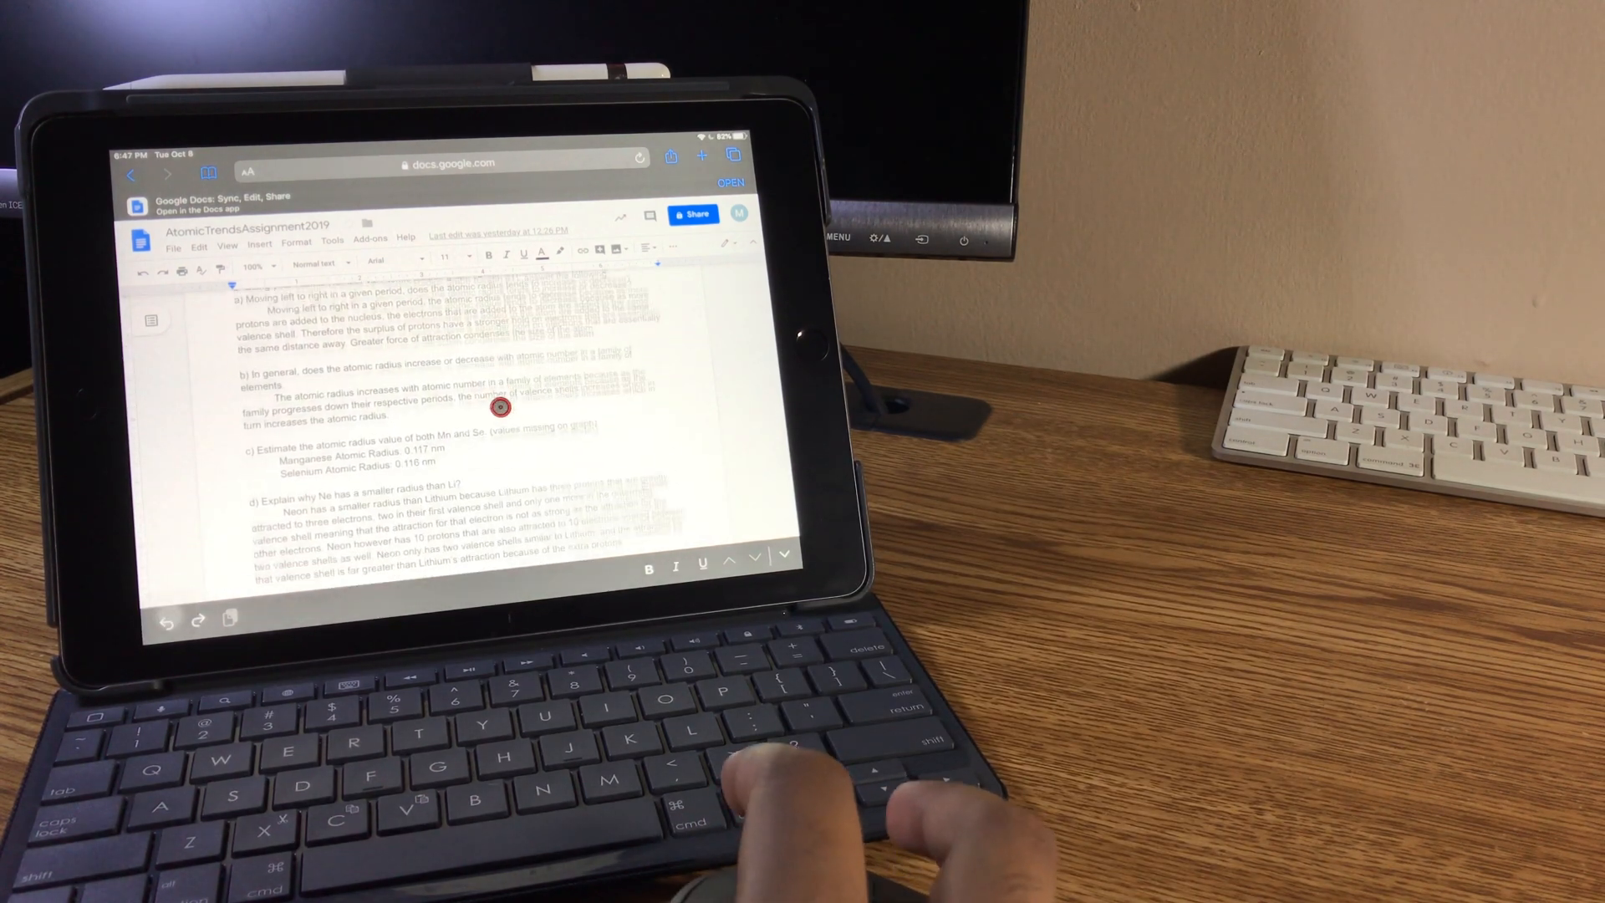
scroll(565, 400, "down", 3)
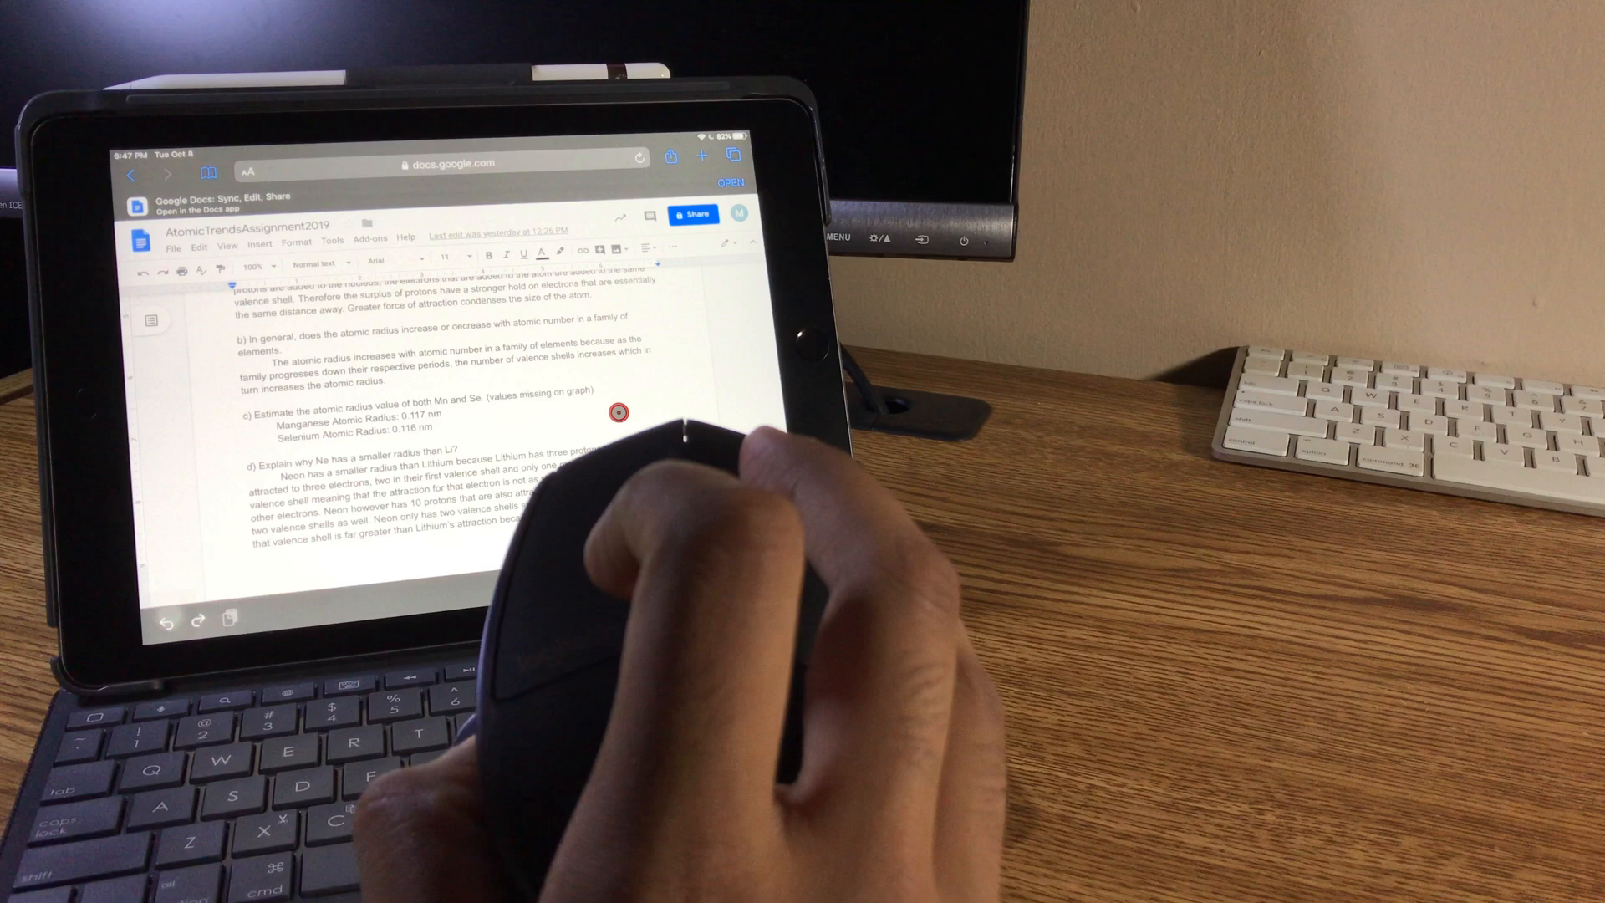
scroll(618, 412, "up", 3)
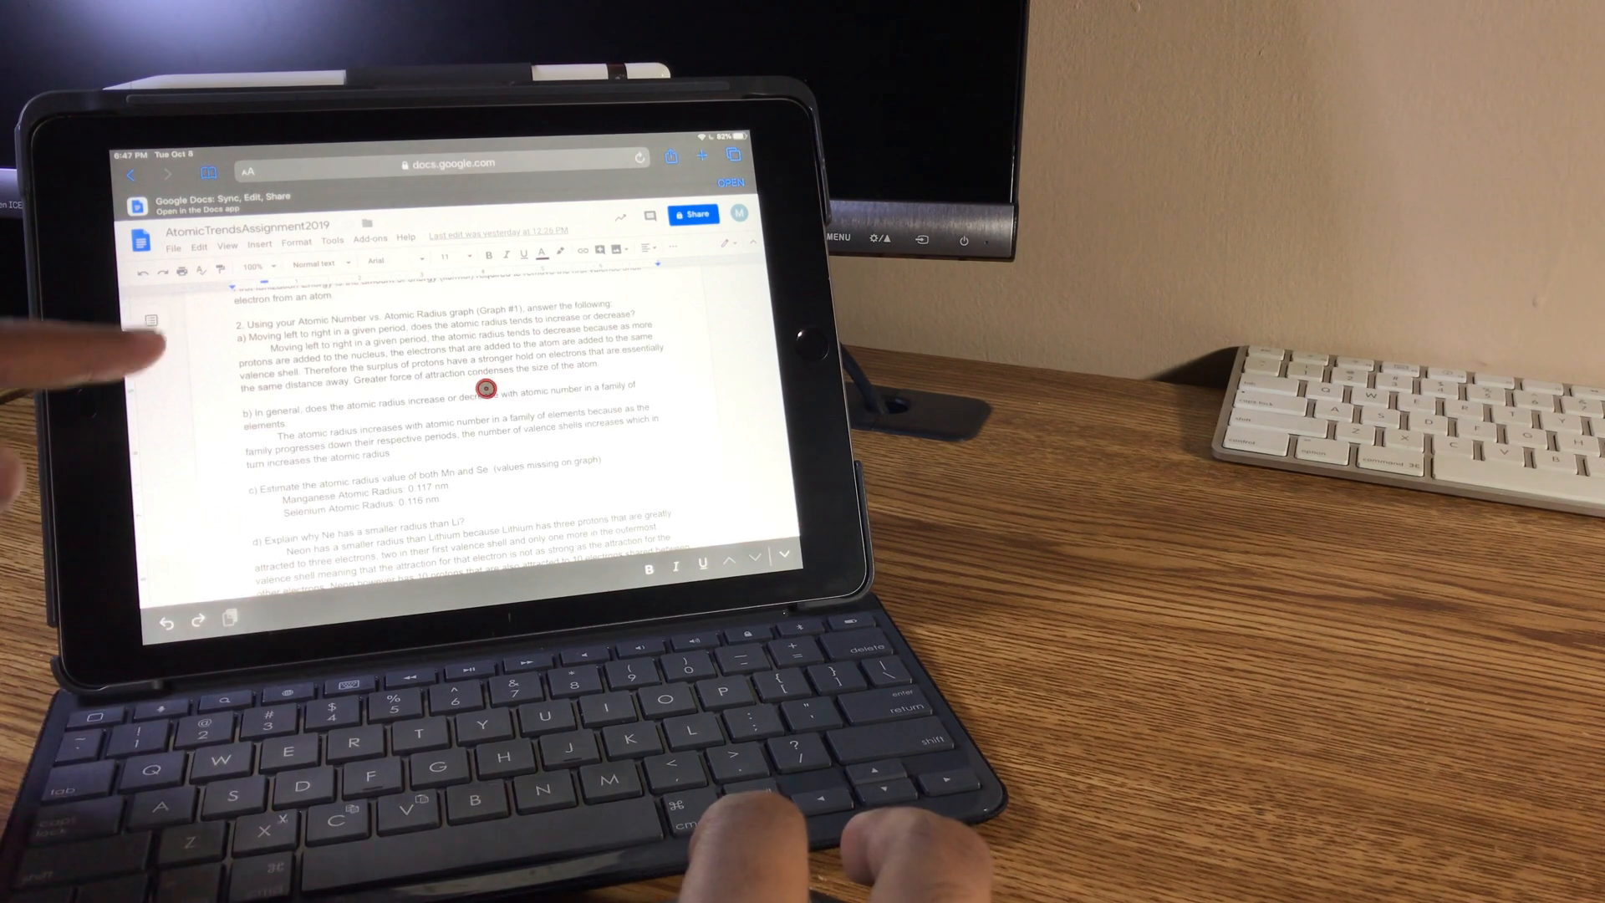
scroll(525, 349, "up", 3)
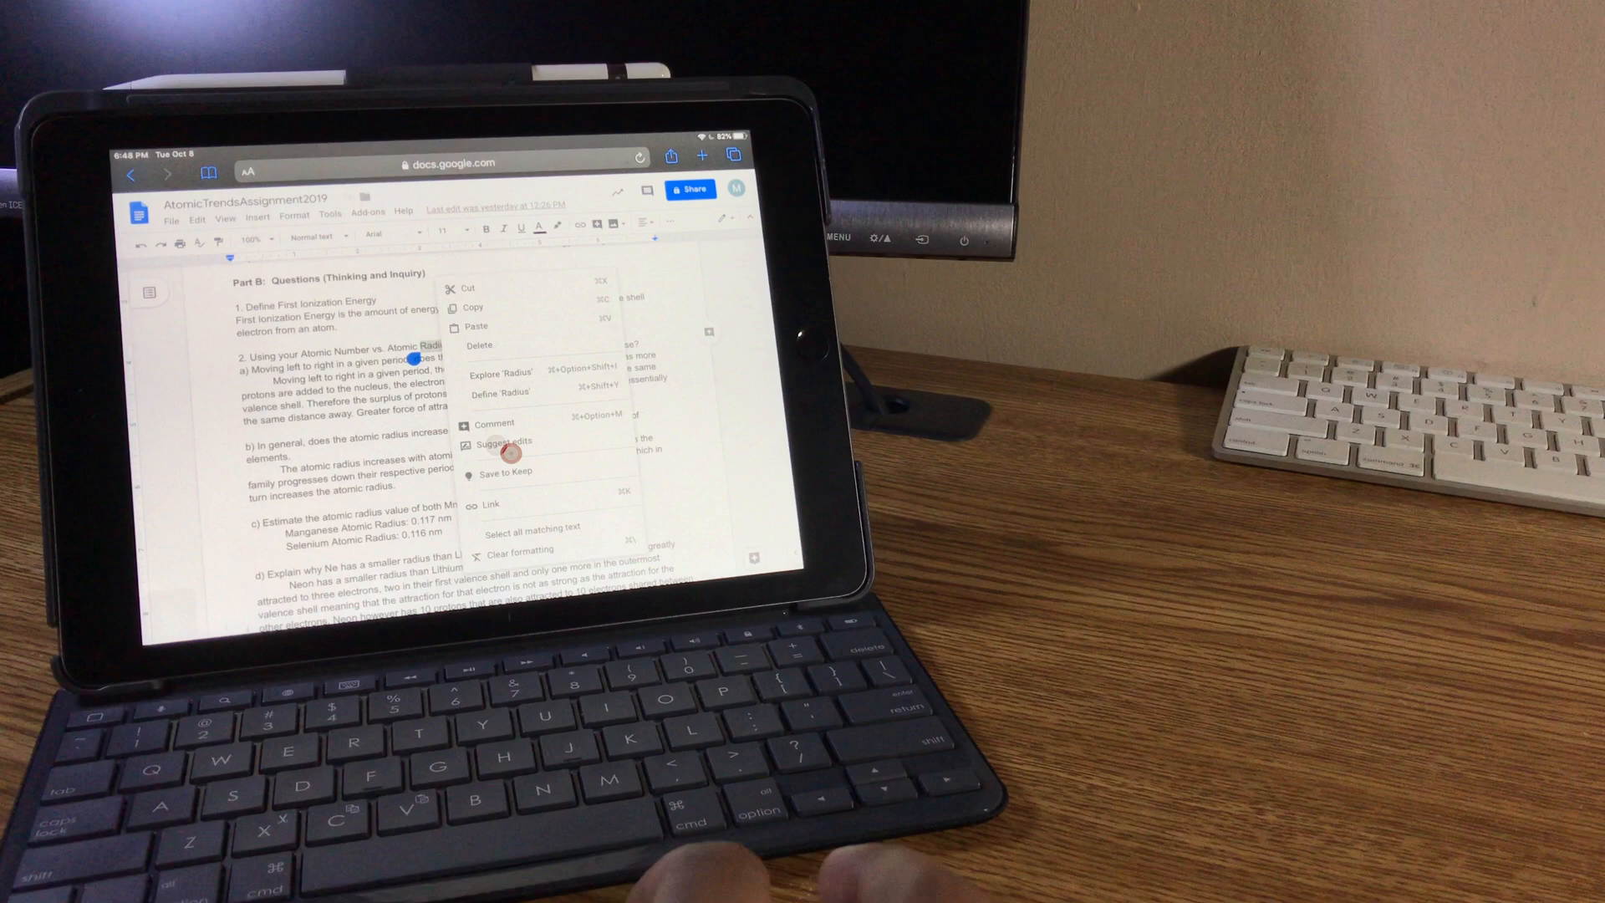
key("Escape")
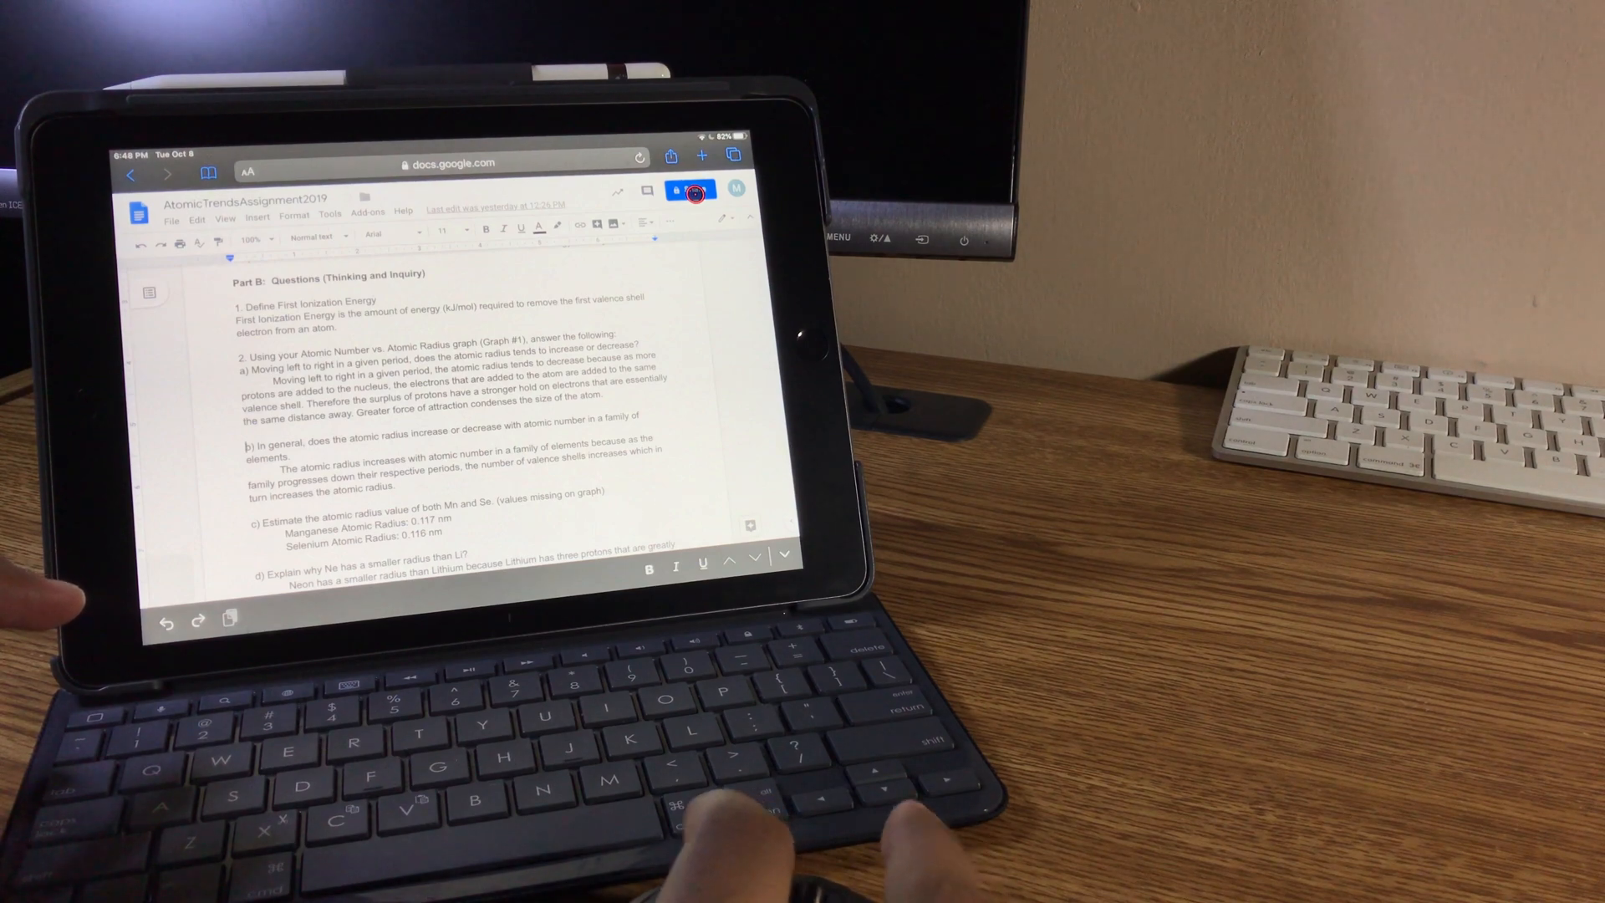
left_click(693, 190)
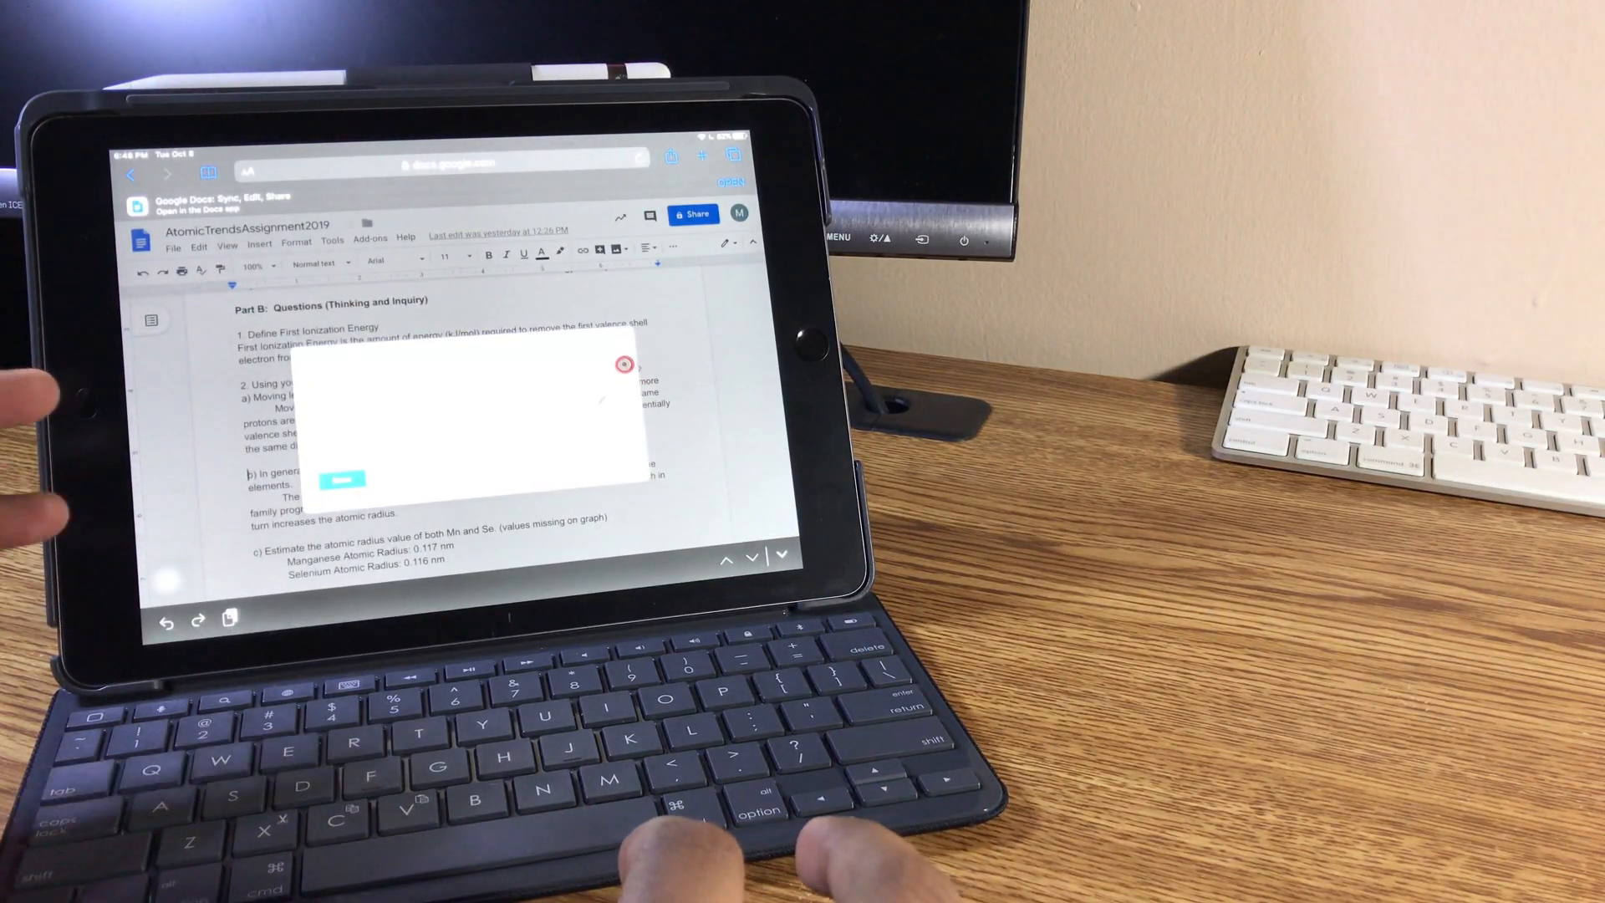
key("Down")
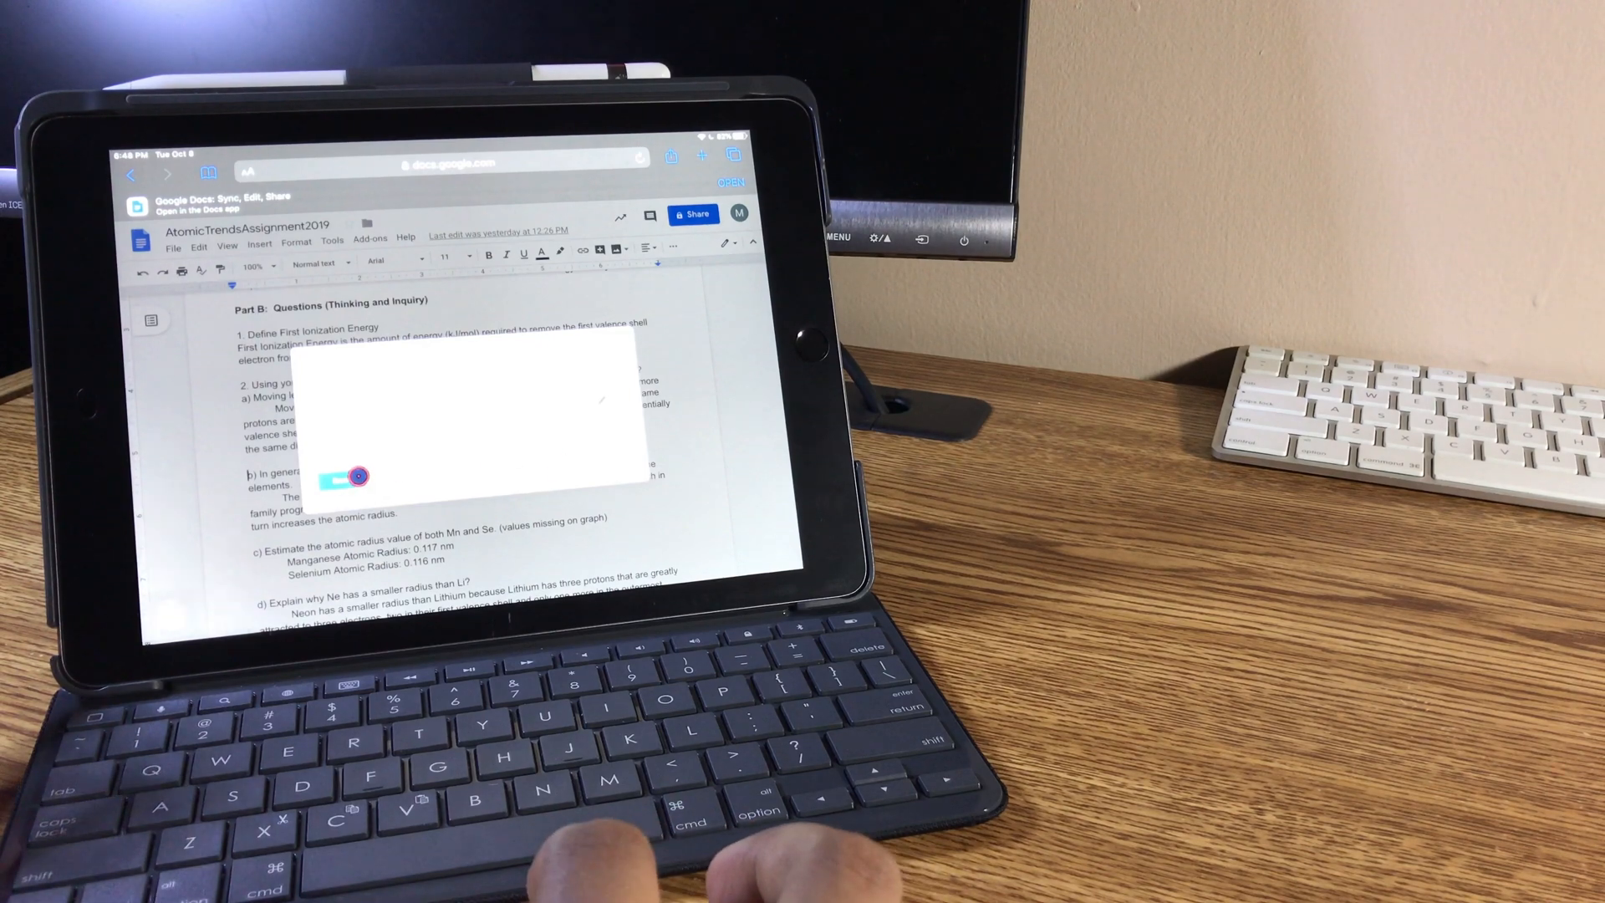
left_click(359, 474)
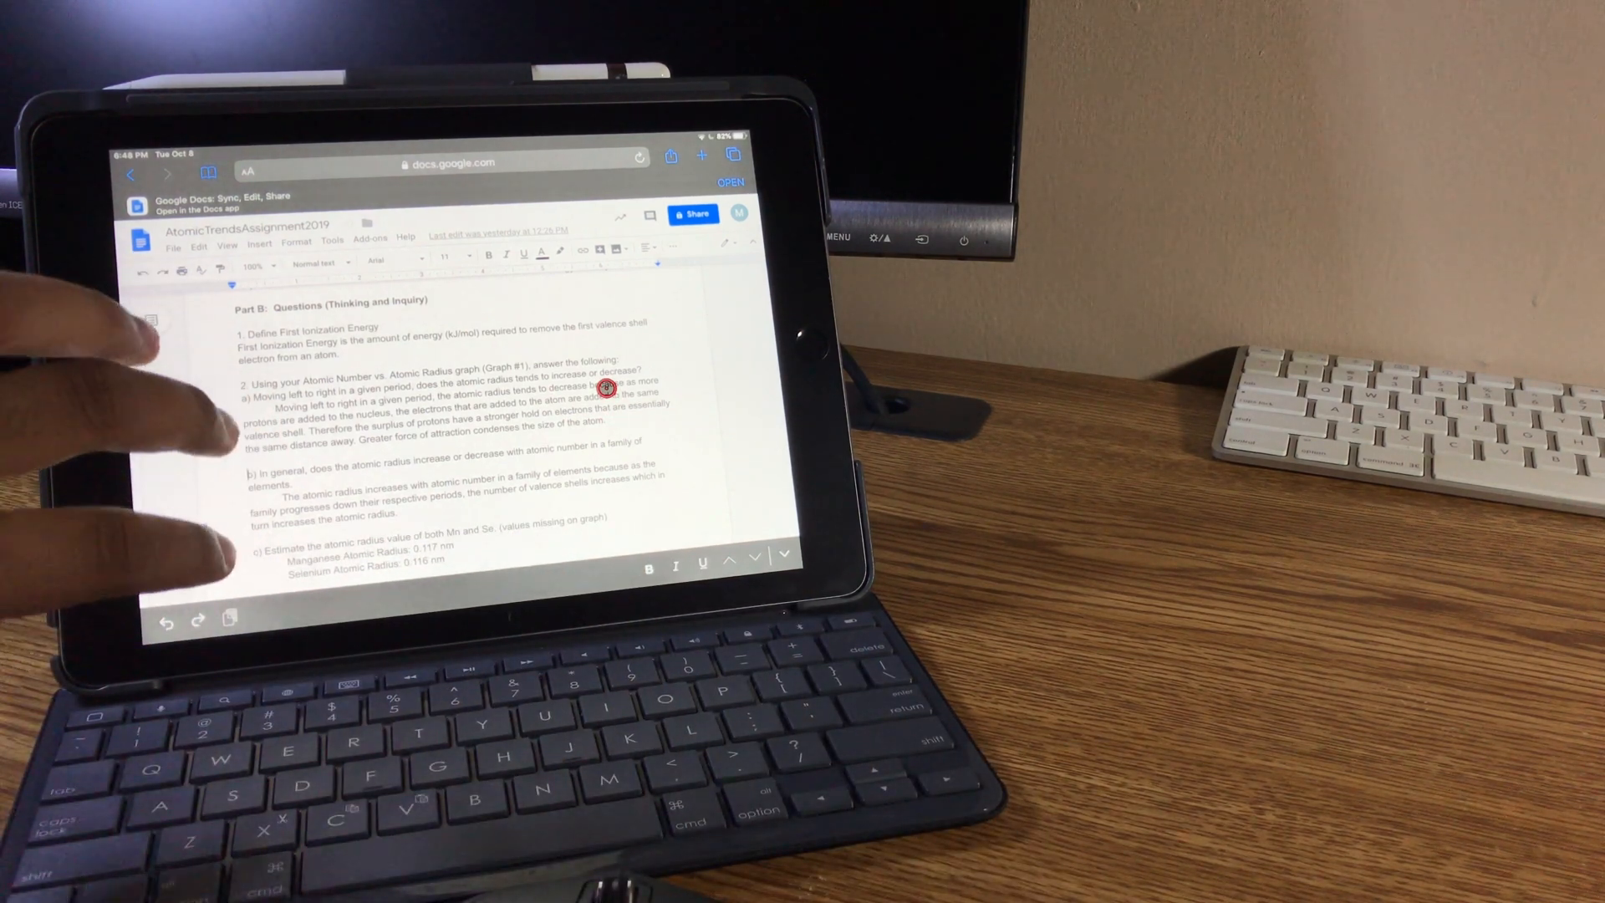
left_click(248, 473)
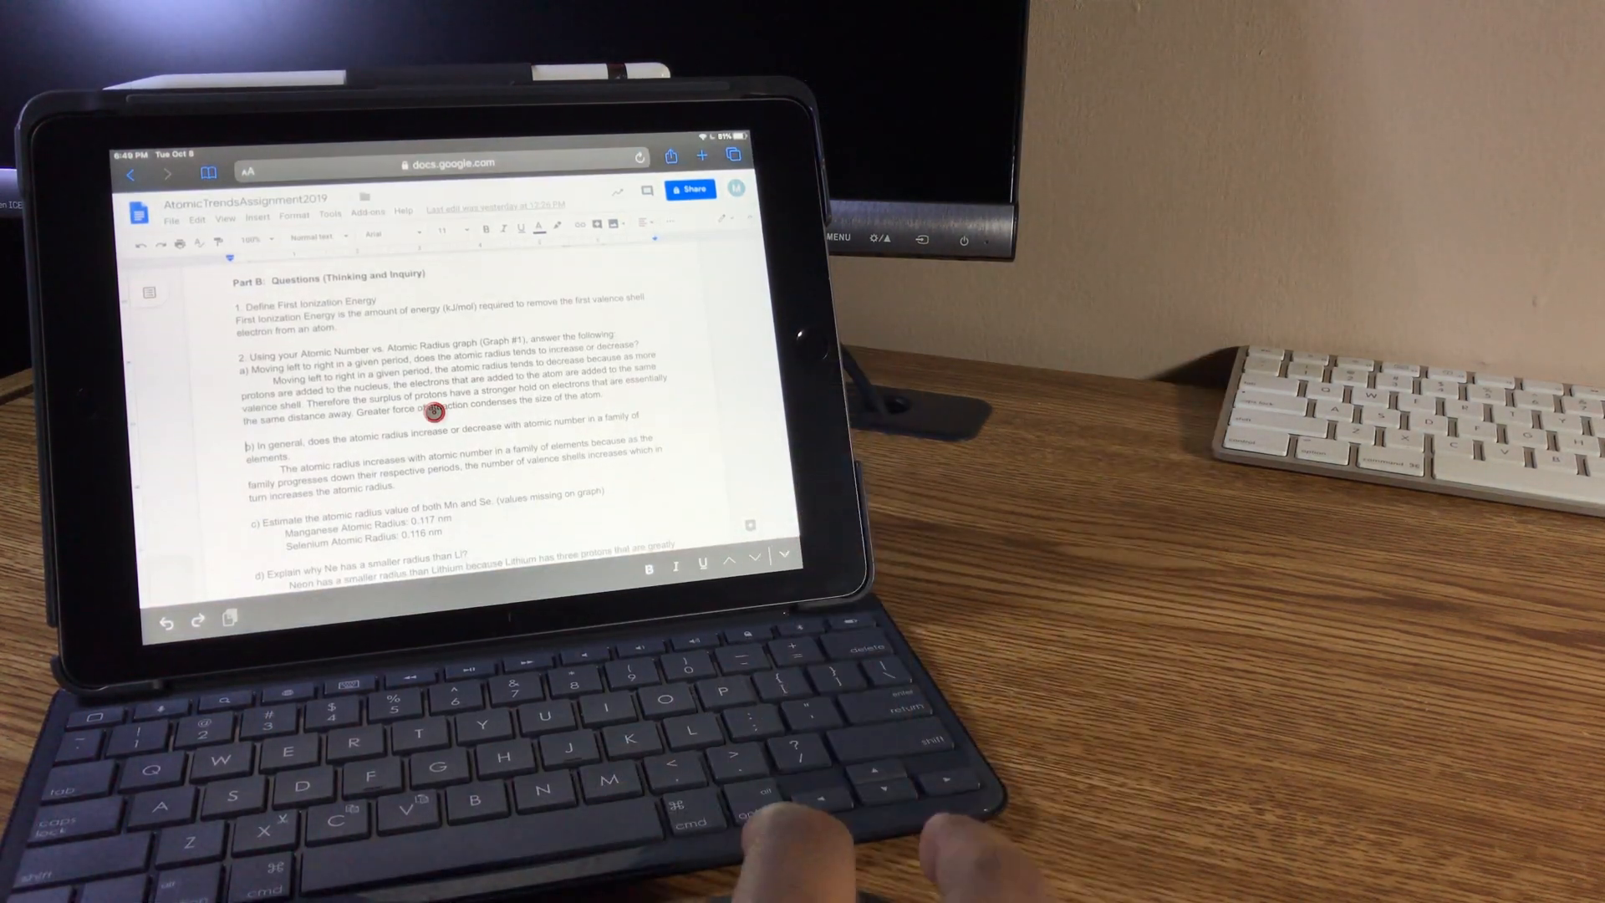
scroll(469, 368, "down", 5)
scroll(470, 368, "down", 5)
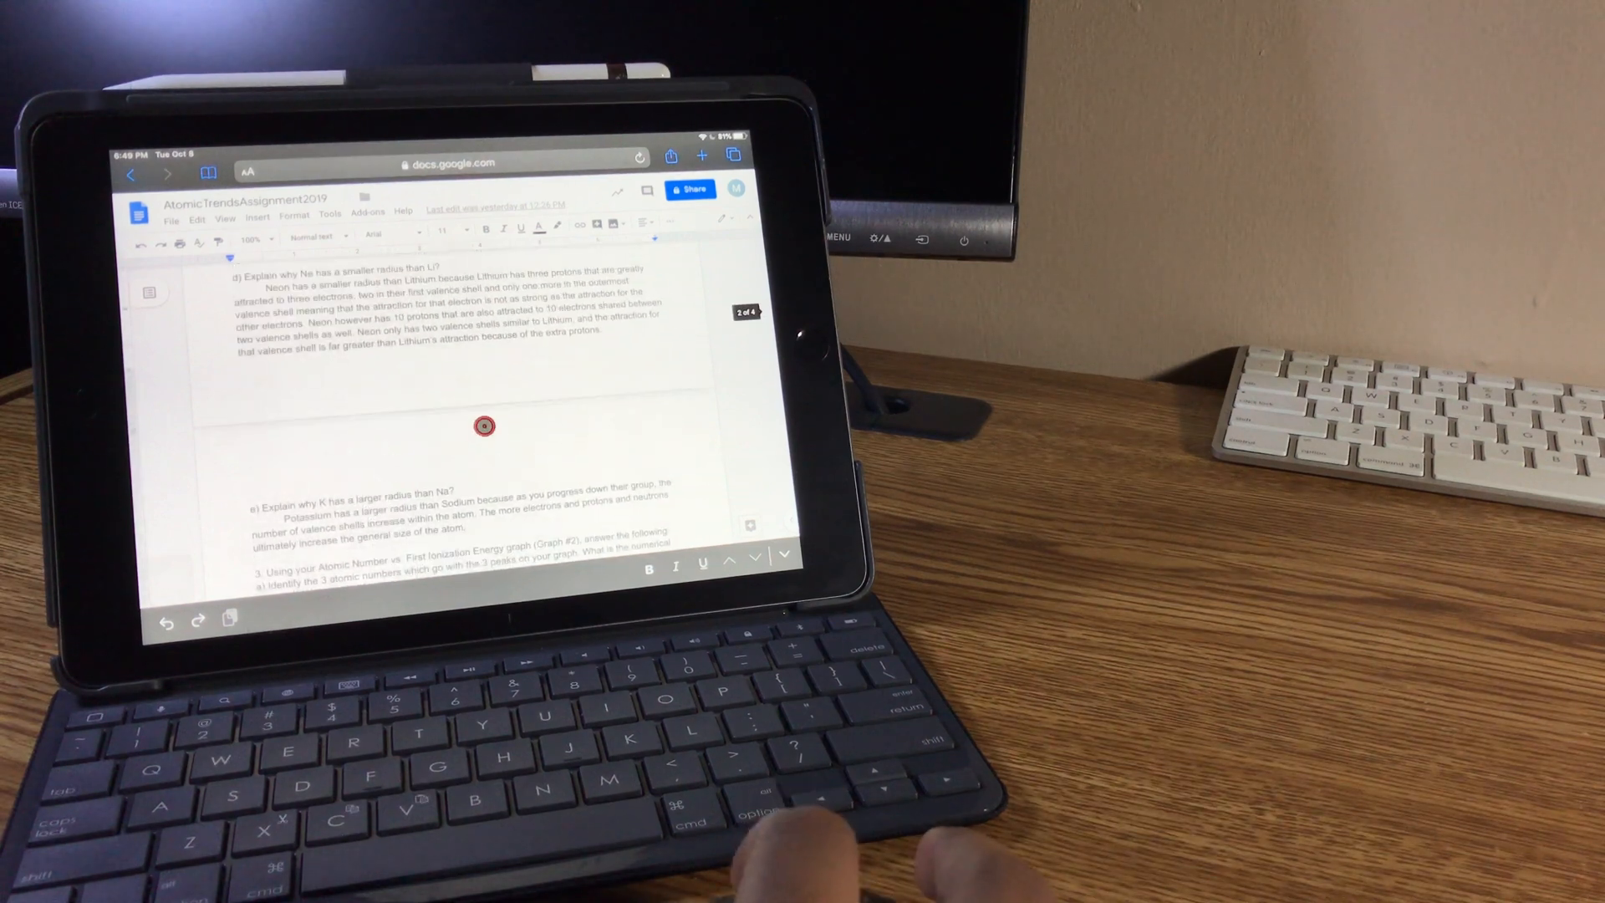
scroll(484, 426, "up", 2)
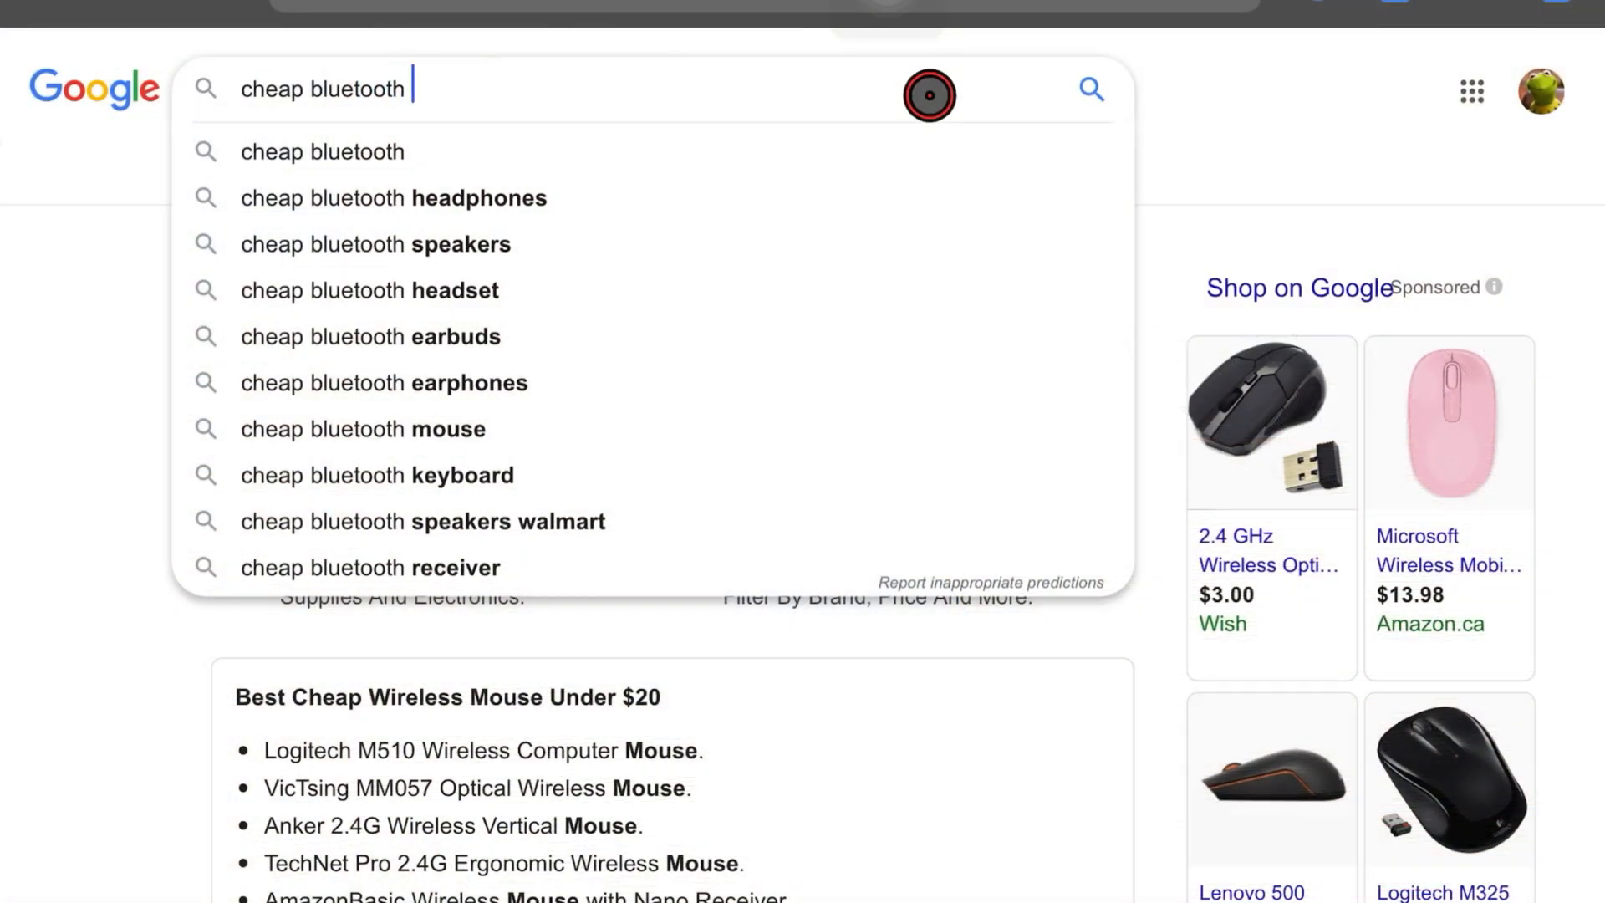
type("mice")
Run the Google search for 'cheap bluetooth mice' to get shopping results.
key("Return")
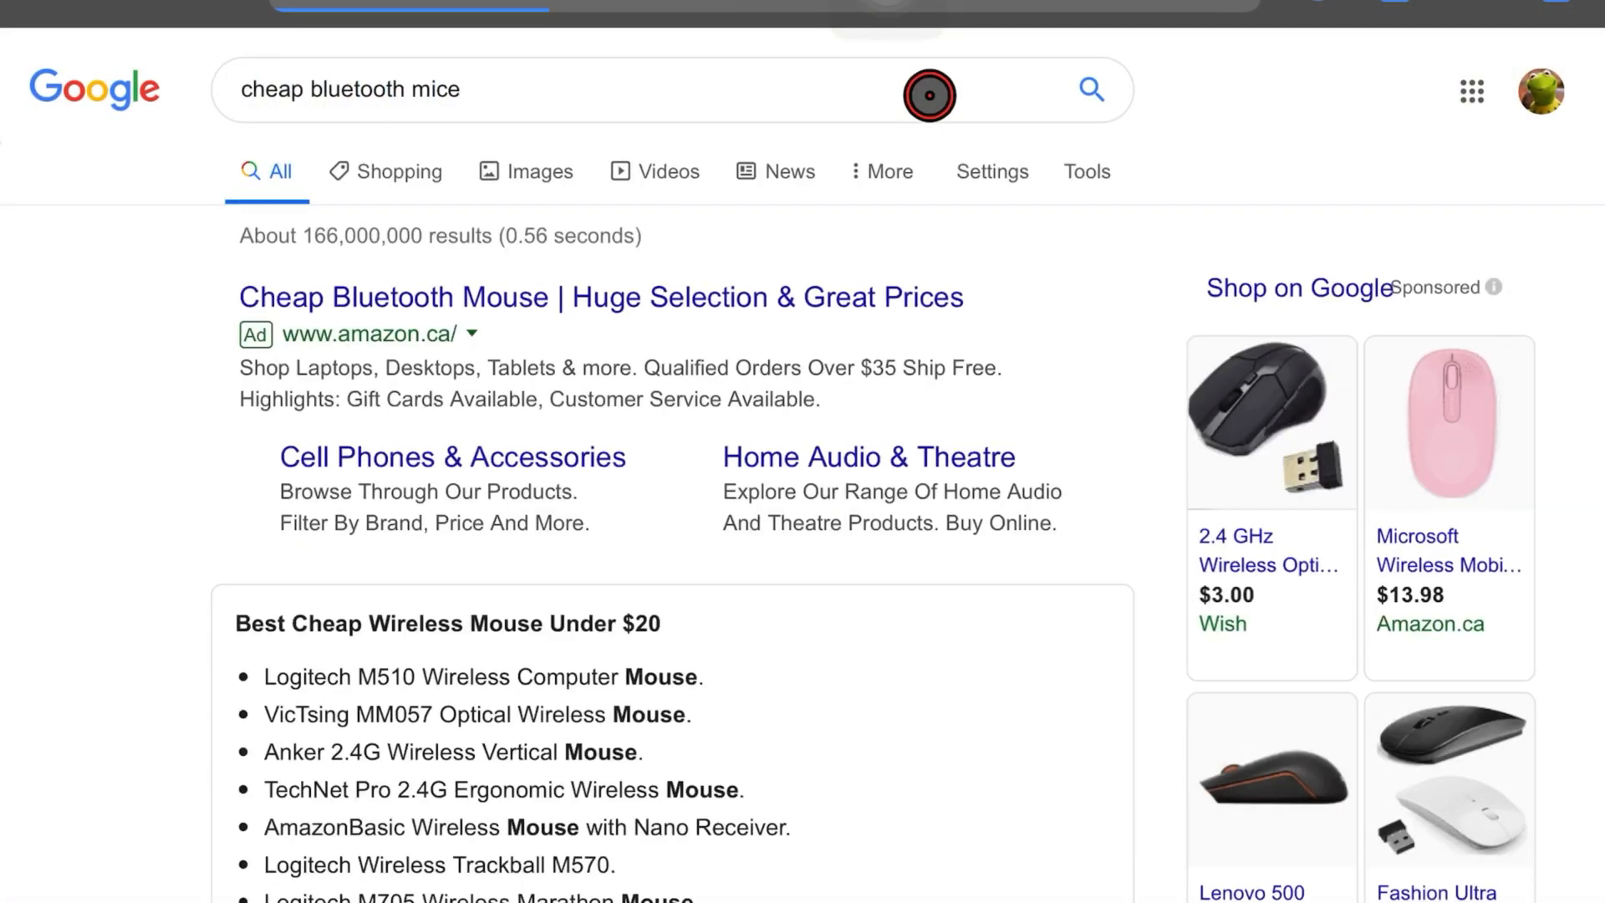
scroll(1140, 541, "down", 5)
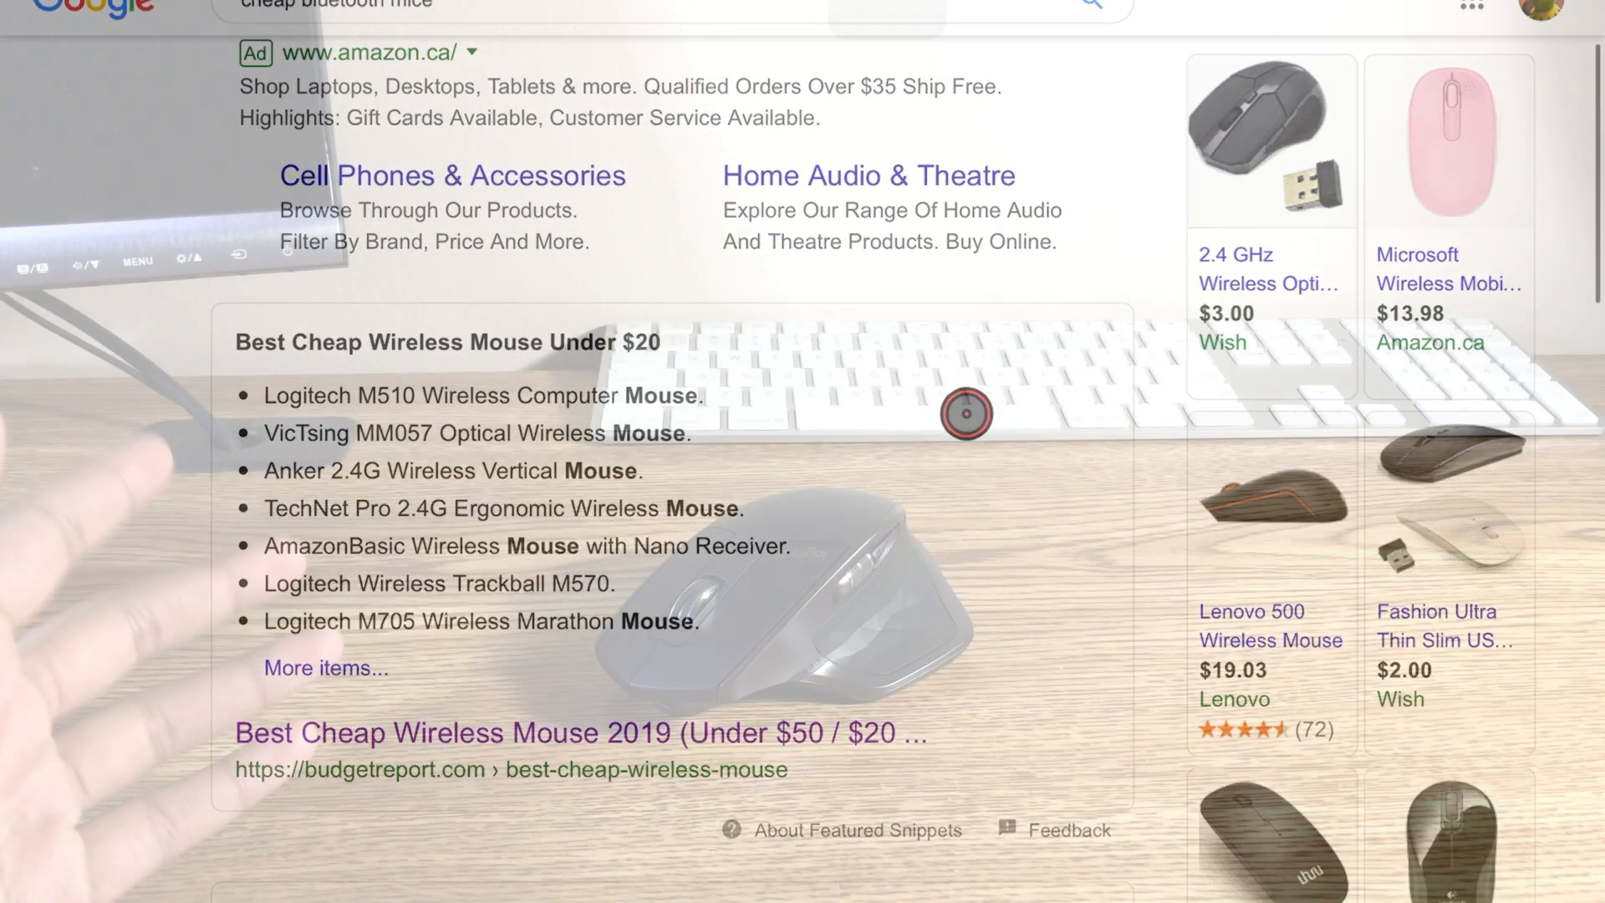